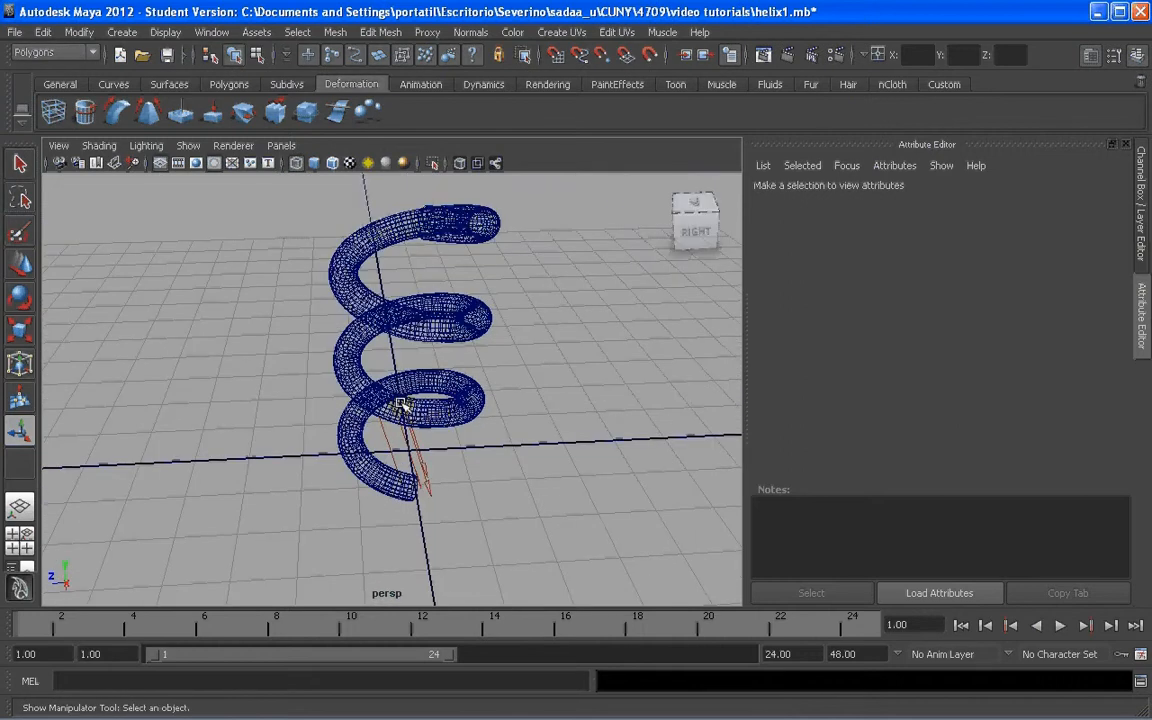
Review the mental ray render settings for image size, anti-aliasing quality and indirect lighting, including the physical sun and sky and final gathering.
{"action": "left_click", "coordinate": [833, 55]}
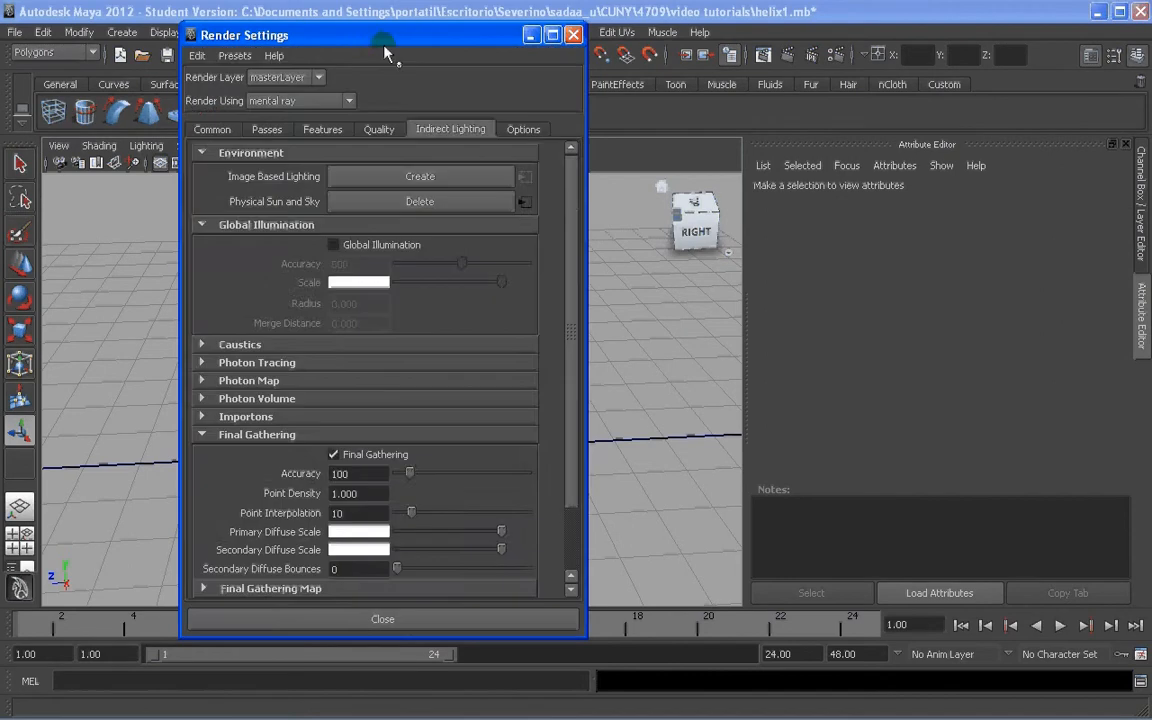
{"action": "left_click", "coordinate": [214, 130]}
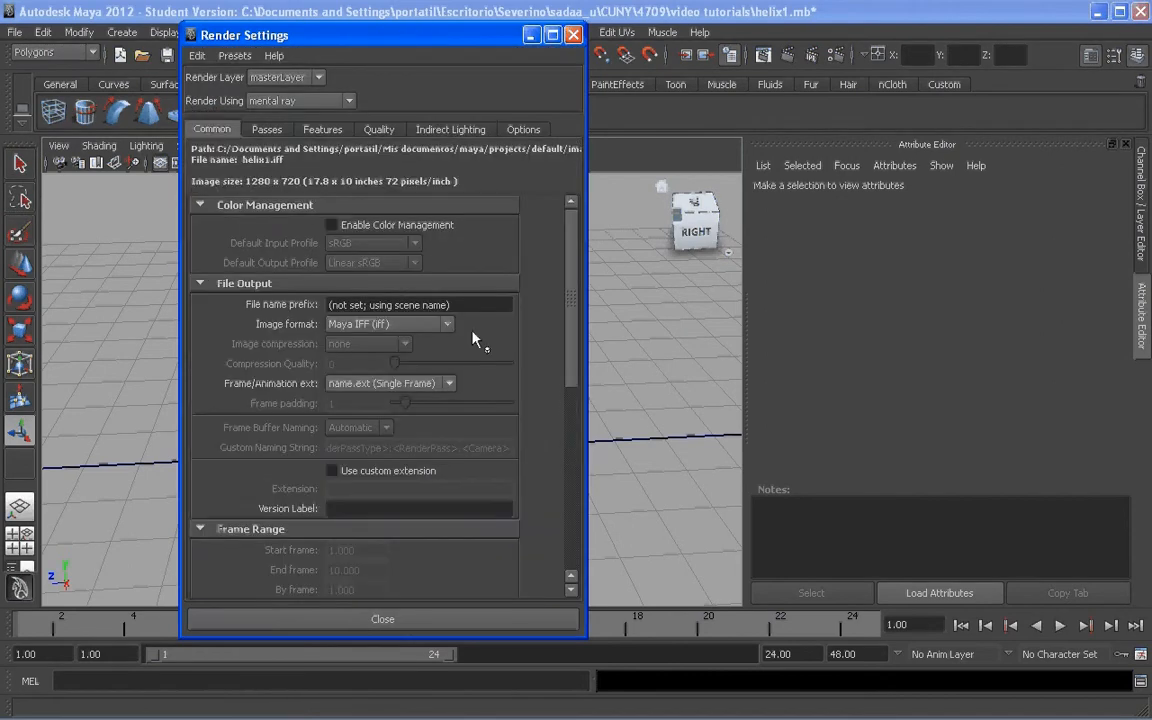
{"action": "left_click_drag", "start_coordinate": [566, 329], "coordinate": [565, 506]}
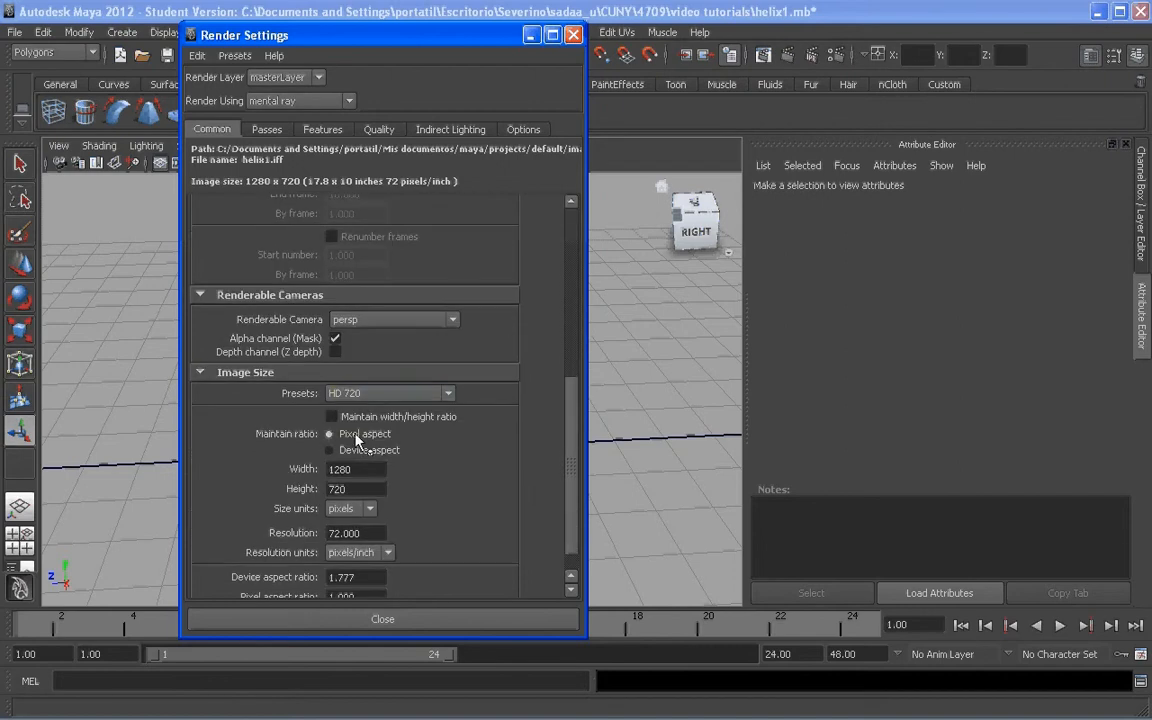
{"action": "left_click_drag", "start_coordinate": [572, 447], "coordinate": [566, 270]}
{"action": "left_click", "coordinate": [378, 129]}
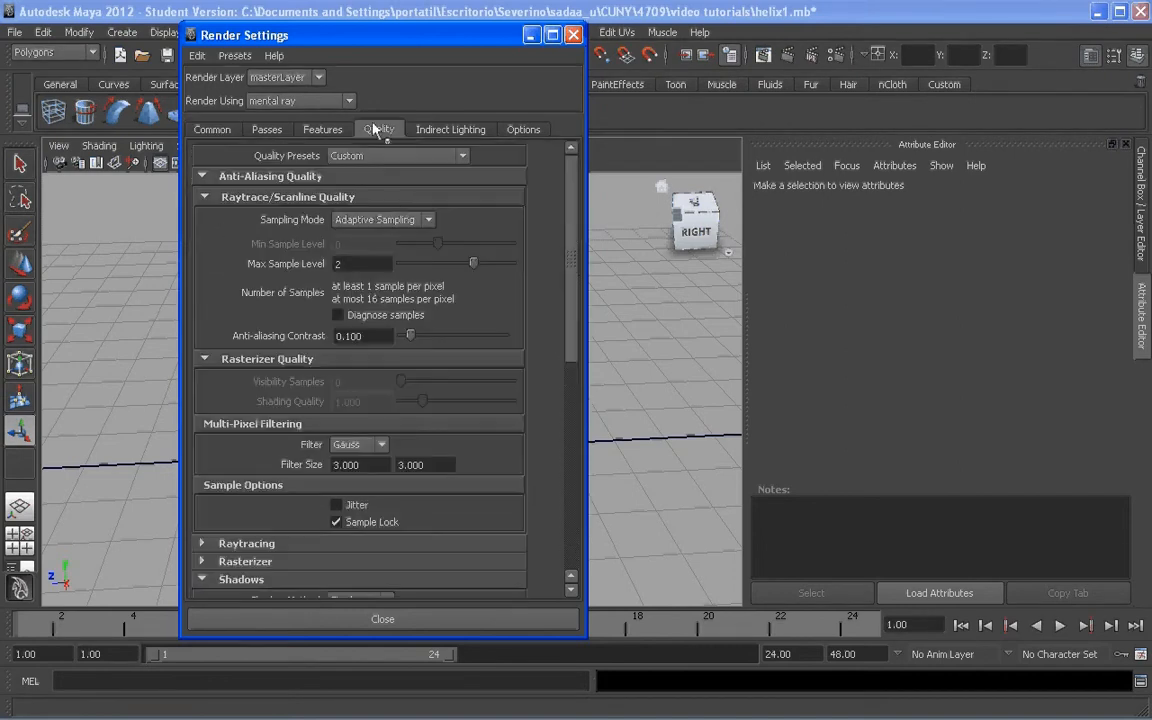
{"action": "left_click", "coordinate": [462, 133]}
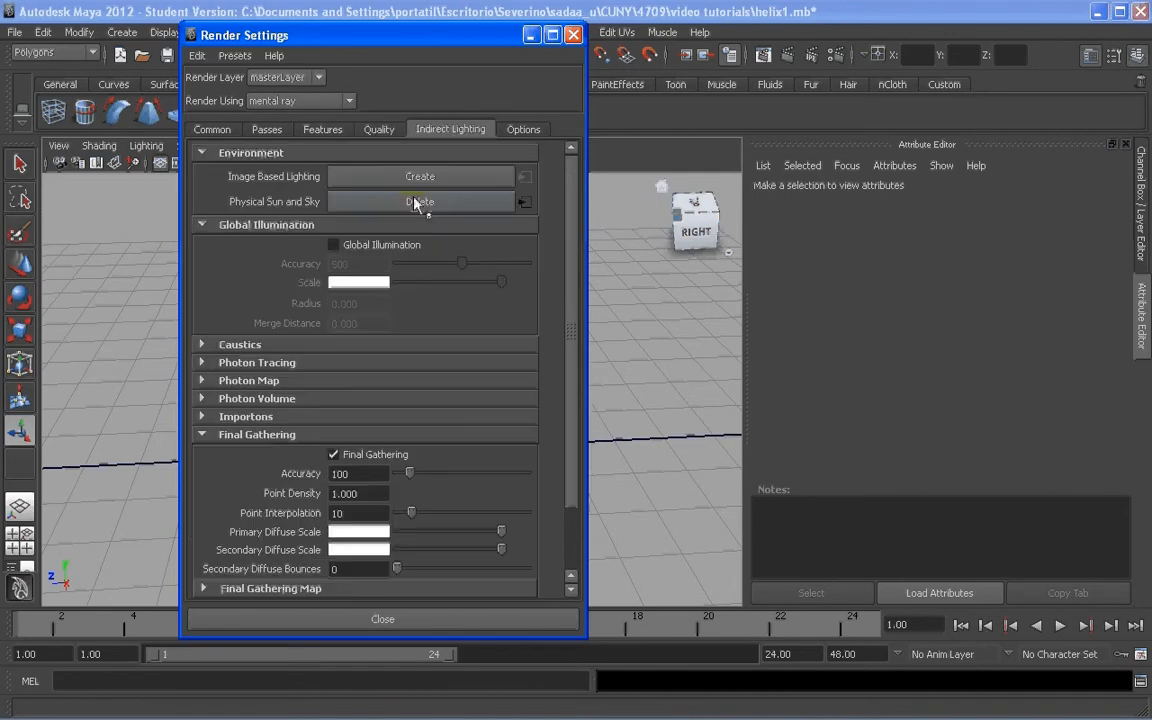
{"action": "left_click", "coordinate": [573, 34]}
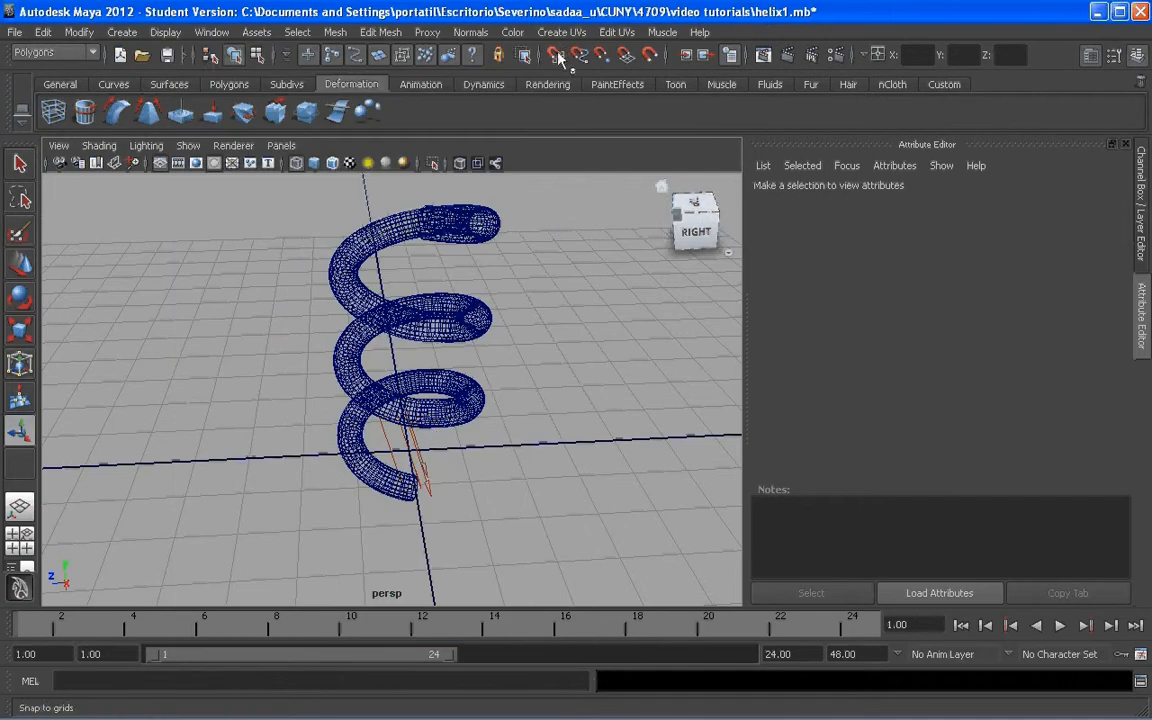
Select the sun's directional light at the base of the helix and examine its physical sky shading attributes.
{"action": "left_click", "coordinate": [418, 449]}
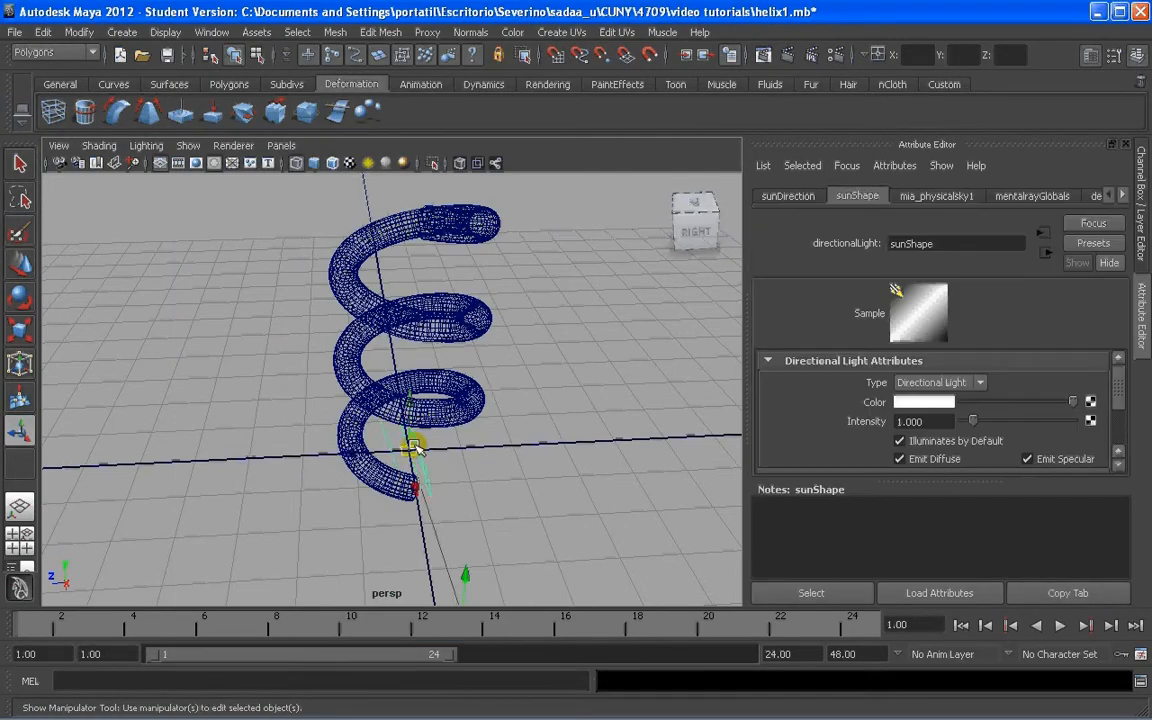
{"action": "left_click_drag", "start_coordinate": [415, 448], "coordinate": [432, 465], "text": "alt"}
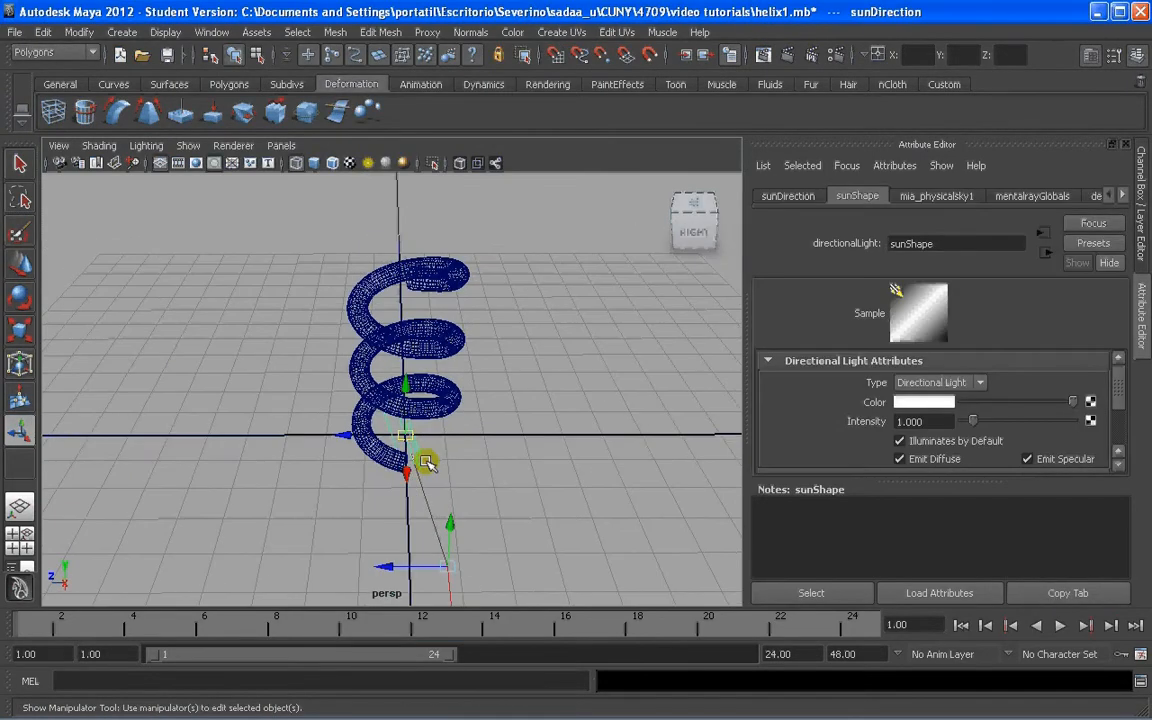
{"action": "left_click", "coordinate": [450, 527]}
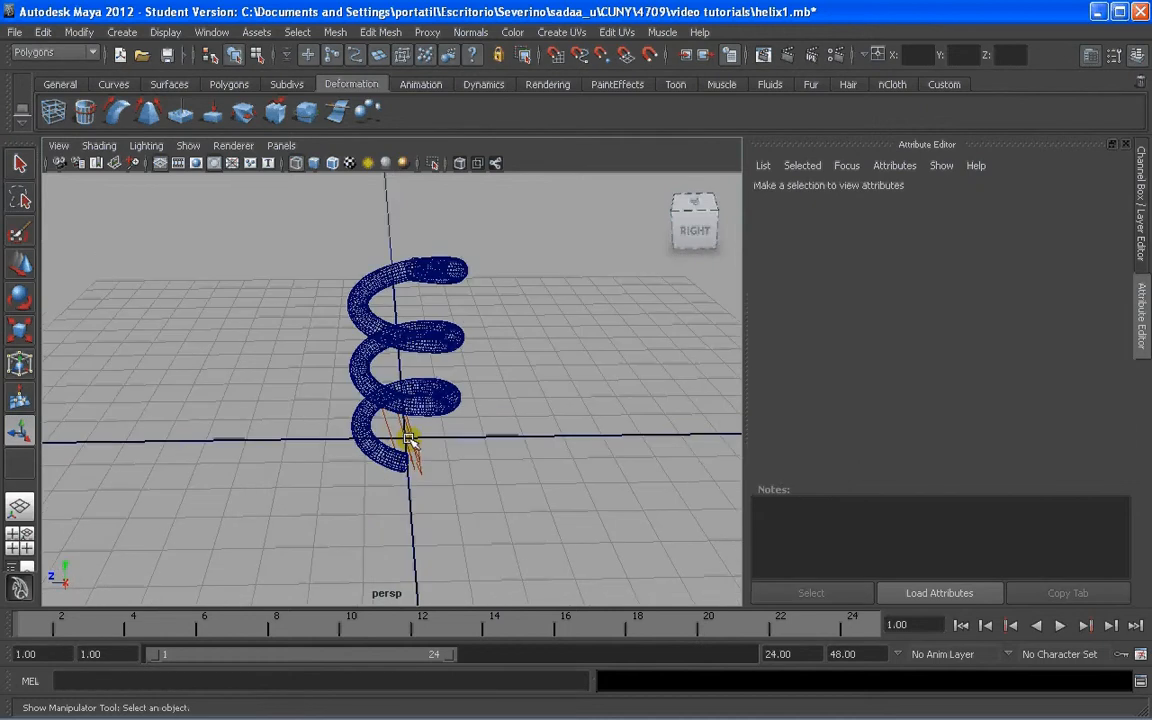
{"action": "left_click", "coordinate": [404, 442]}
{"action": "left_click_drag", "start_coordinate": [445, 470], "coordinate": [360, 496], "text": "alt"}
{"action": "left_click", "coordinate": [432, 498]}
{"action": "scroll", "coordinate": [445, 470], "scroll_direction": "up", "scroll_amount": 3}
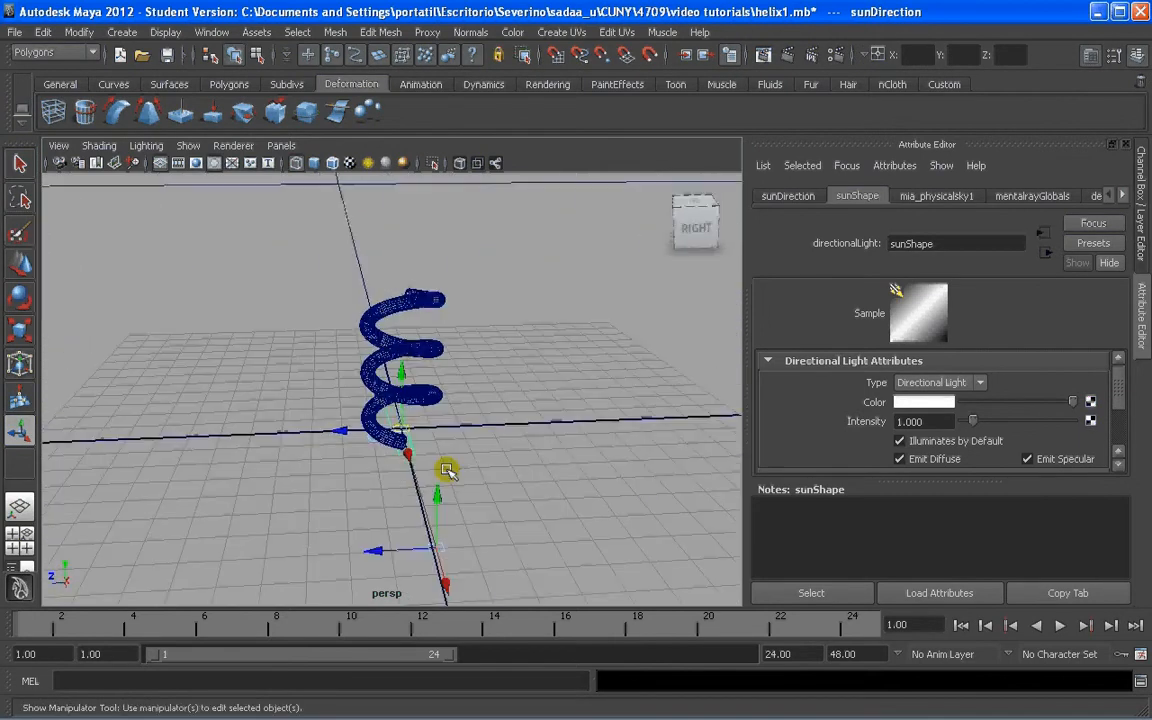
{"action": "scroll", "coordinate": [435, 452], "scroll_direction": "up", "scroll_amount": 3}
{"action": "left_click_drag", "start_coordinate": [435, 452], "coordinate": [400, 455], "text": "alt"}
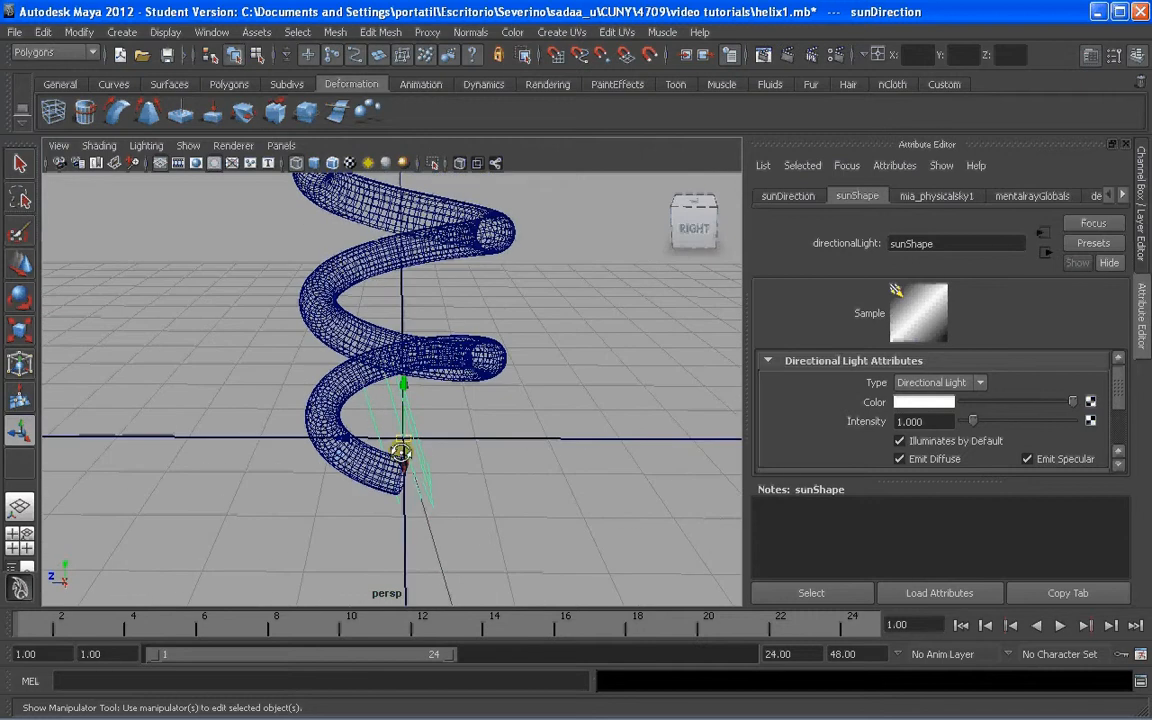
{"action": "left_click", "coordinate": [936, 196]}
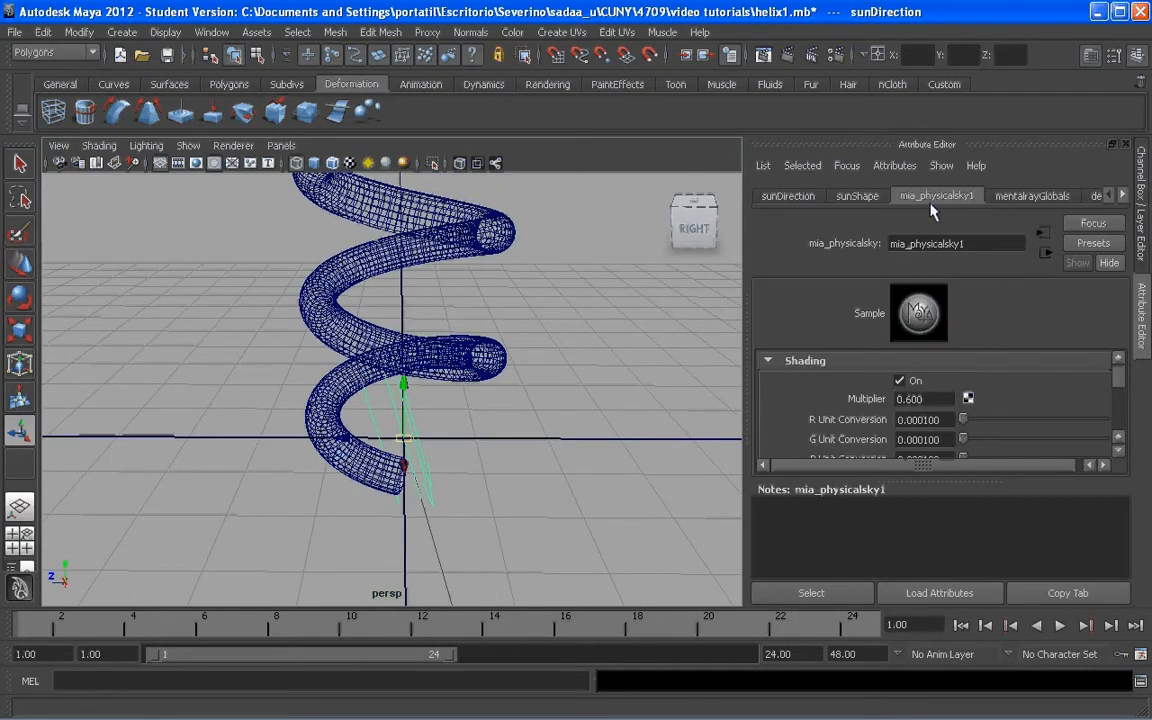
{"action": "left_click", "coordinate": [918, 400]}
{"action": "left_click_drag", "start_coordinate": [372, 418], "coordinate": [355, 419], "text": "alt"}
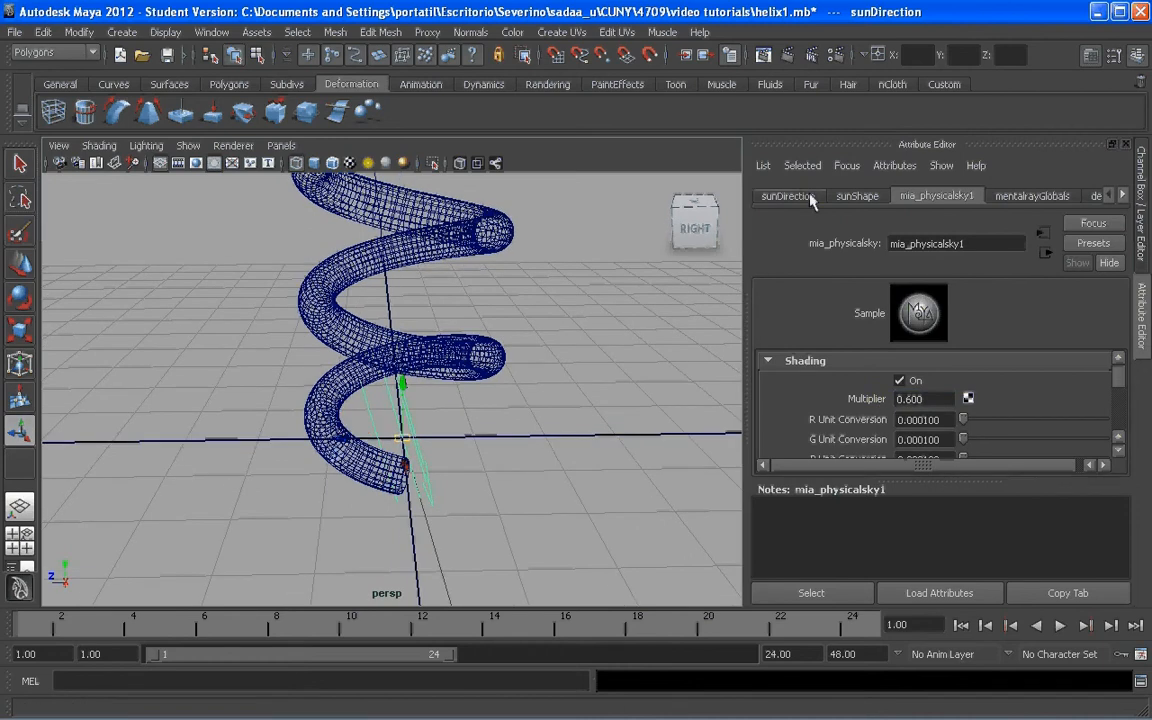
Set the physical sun's Shadow Softness to 4 and its Samples to 40.
{"action": "left_click", "coordinate": [1124, 196]}
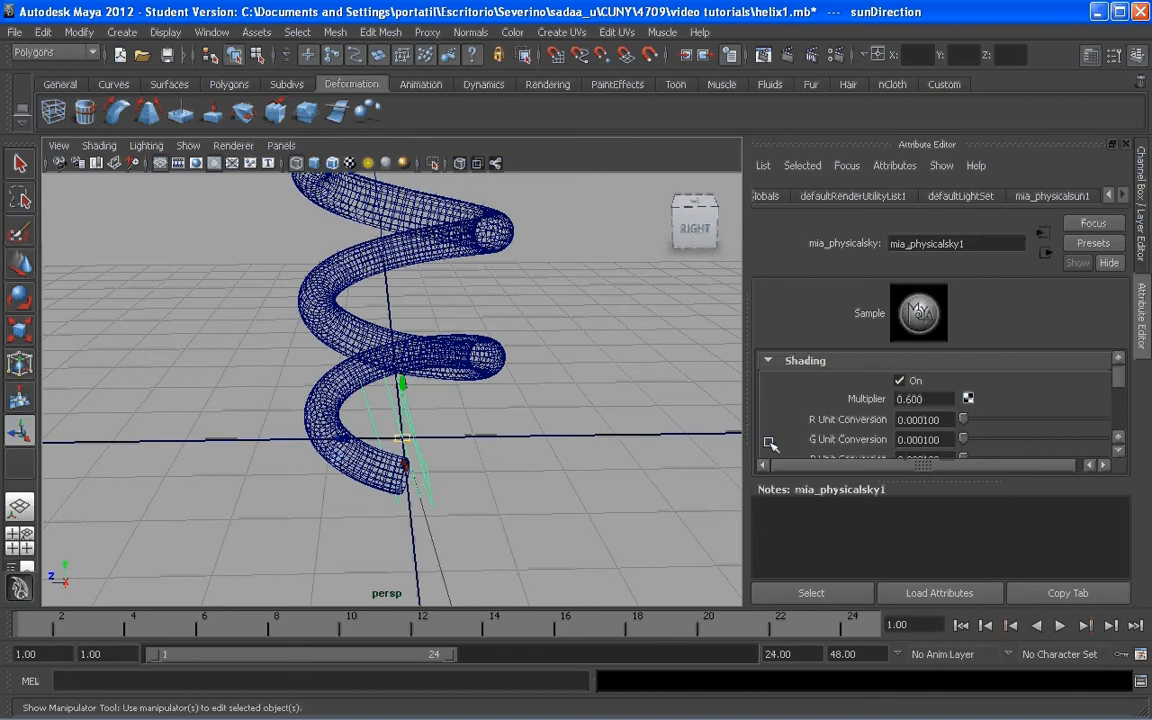
{"action": "left_click", "coordinate": [1052, 196]}
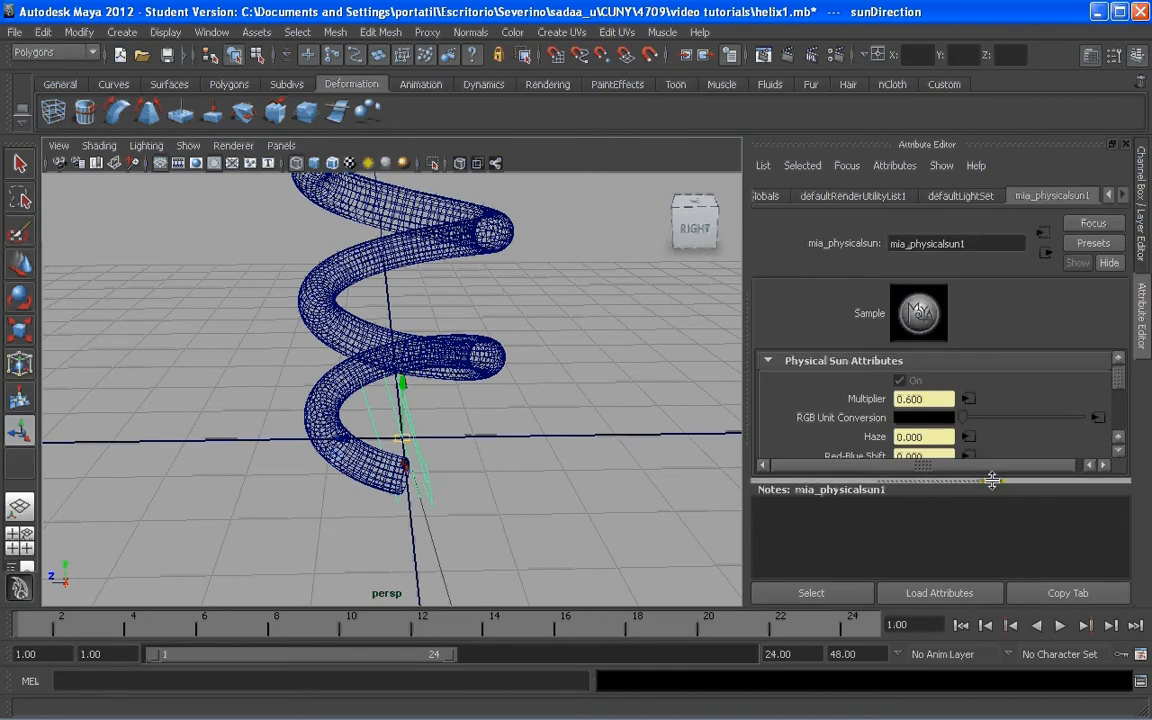
{"action": "left_click_drag", "start_coordinate": [993, 478], "coordinate": [998, 591]}
{"action": "left_click", "coordinate": [1120, 442]}
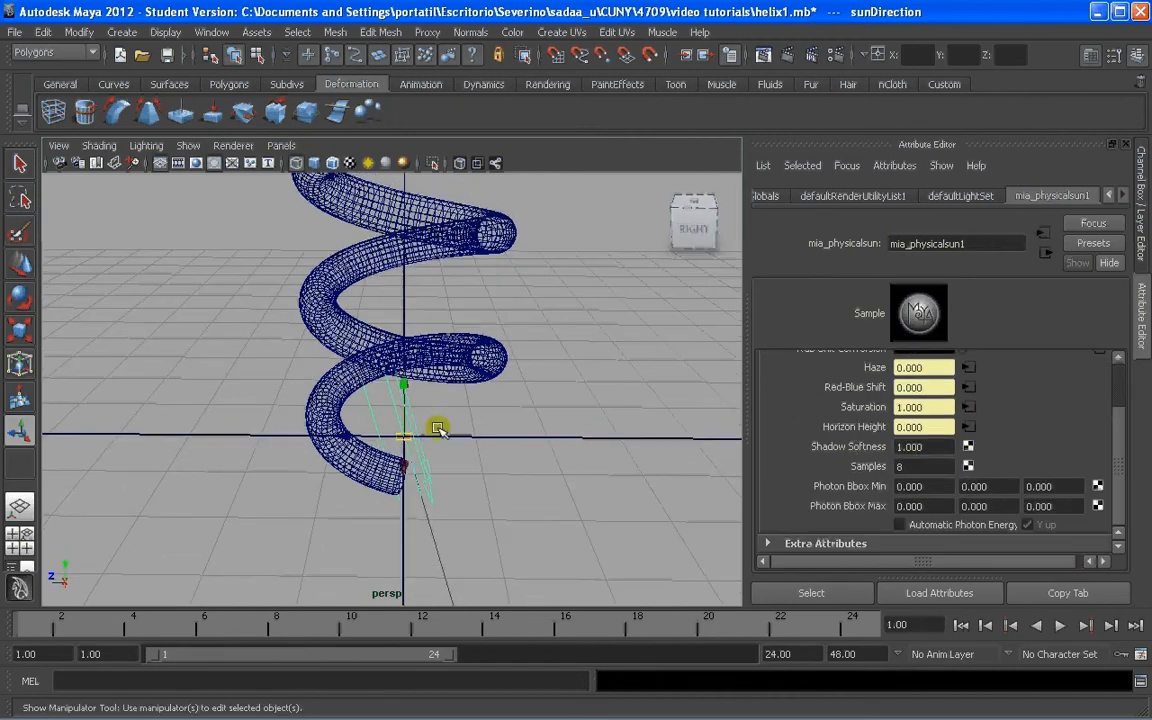
{"action": "left_click", "coordinate": [928, 447]}
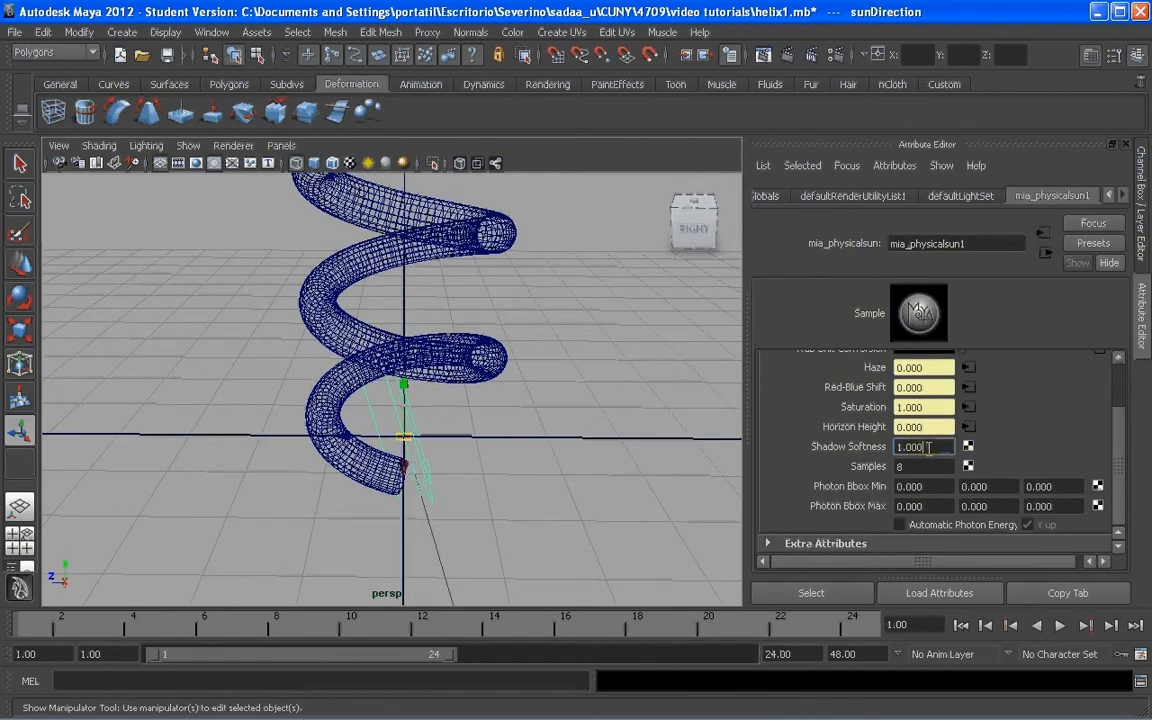
{"action": "left_click_drag", "start_coordinate": [928, 447], "coordinate": [860, 451]}
{"action": "type", "text": "4"}
{"action": "left_click", "coordinate": [910, 467]}
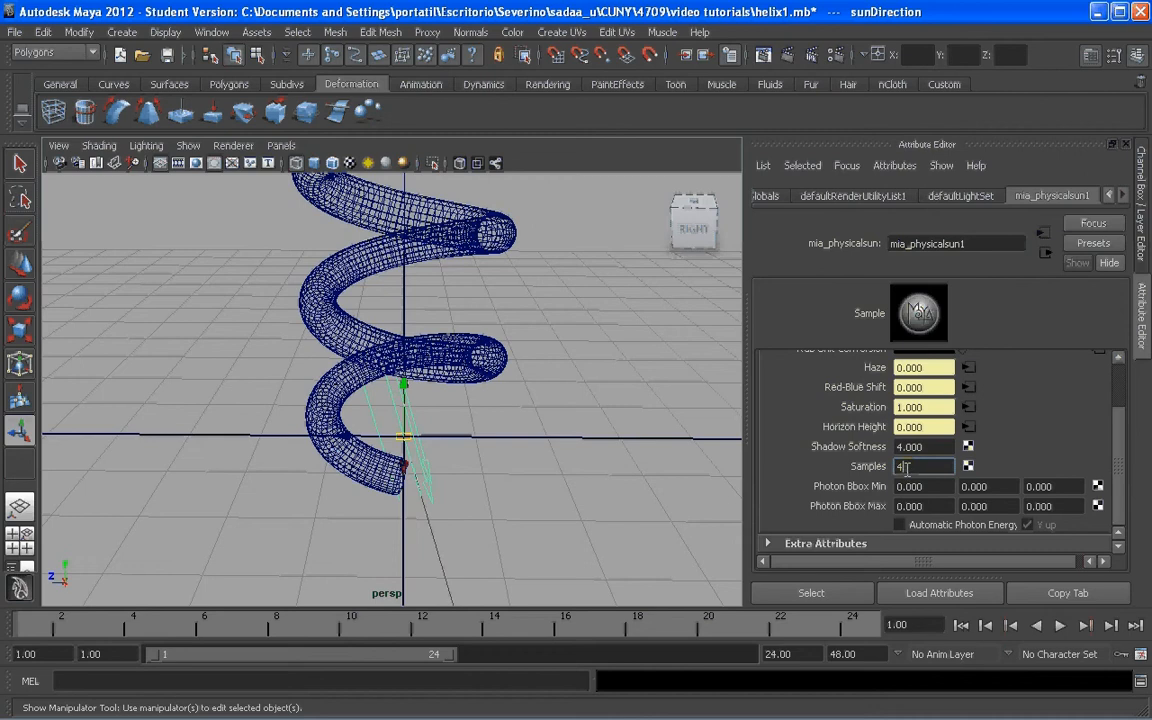
{"action": "type", "text": "40"}
Move the sun light away from the helix by about -4.8 cm in X and 7.3 cm in Z, and deselect it.
{"action": "left_click_drag", "start_coordinate": [694, 453], "coordinate": [615, 430], "text": "alt"}
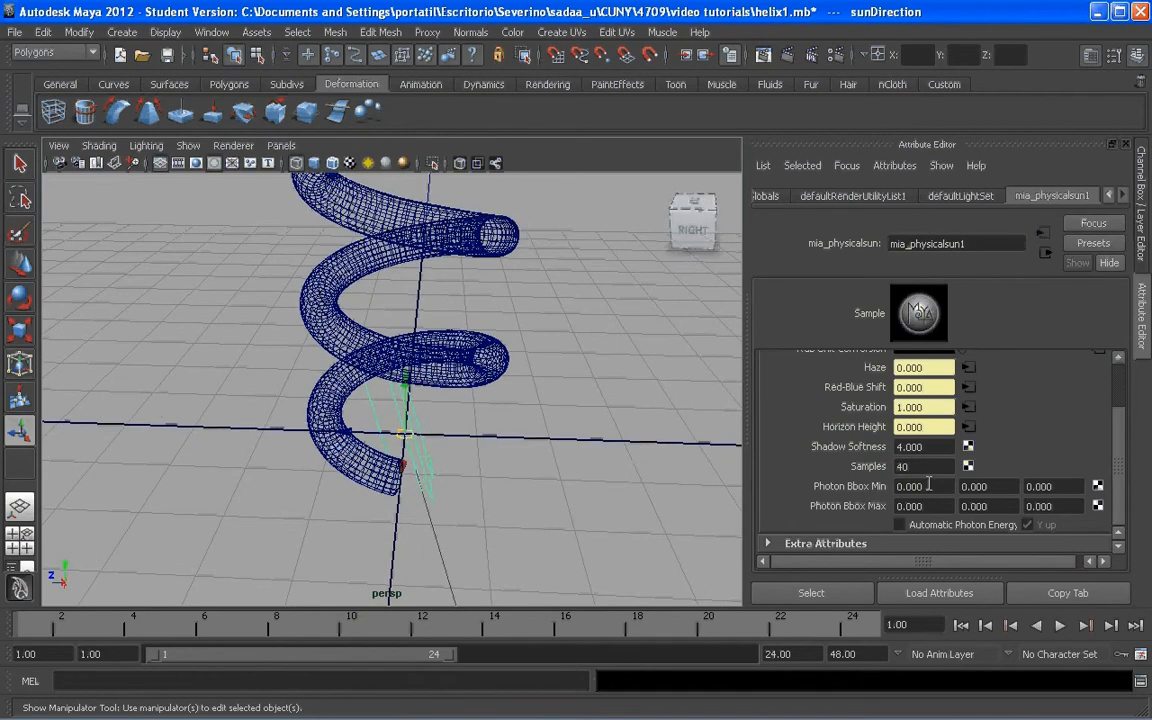
{"action": "left_click_drag", "start_coordinate": [536, 456], "coordinate": [162, 298], "text": "alt"}
{"action": "key", "text": "w"}
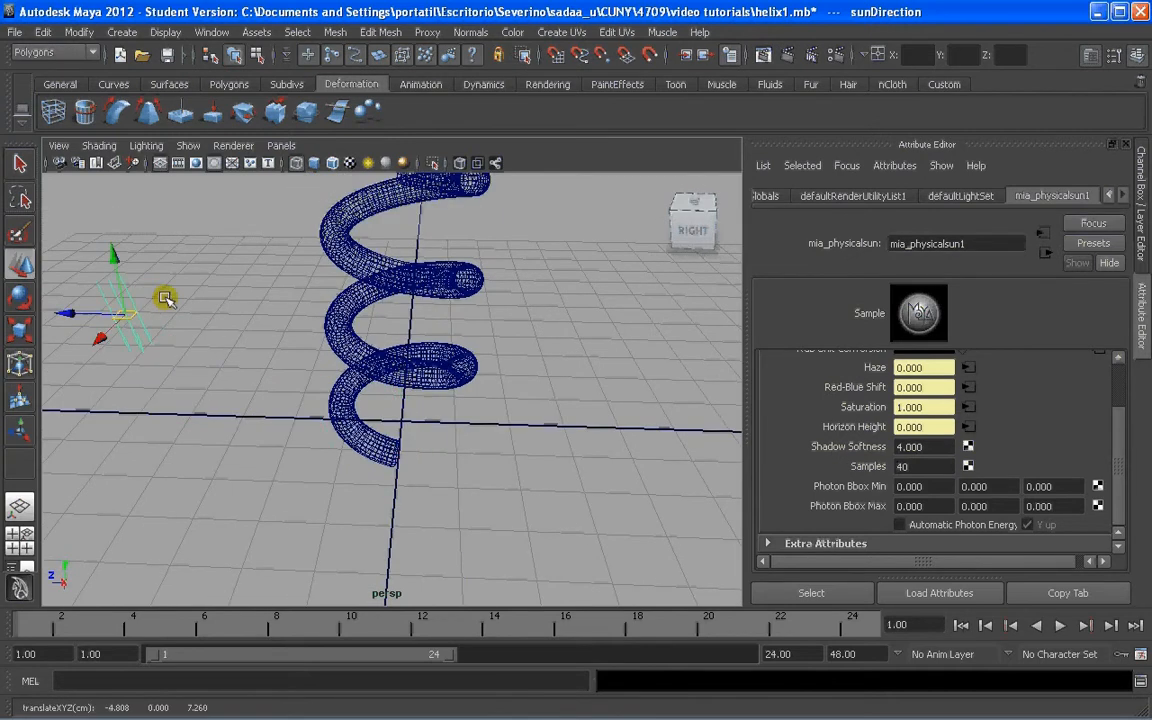
{"action": "scroll", "coordinate": [180, 310], "scroll_direction": "down", "scroll_amount": 3}
{"action": "left_click_drag", "start_coordinate": [200, 335], "coordinate": [291, 368], "text": "alt"}
{"action": "left_click", "coordinate": [186, 376]}
{"action": "left_click_drag", "start_coordinate": [244, 401], "coordinate": [373, 343], "text": "alt"}
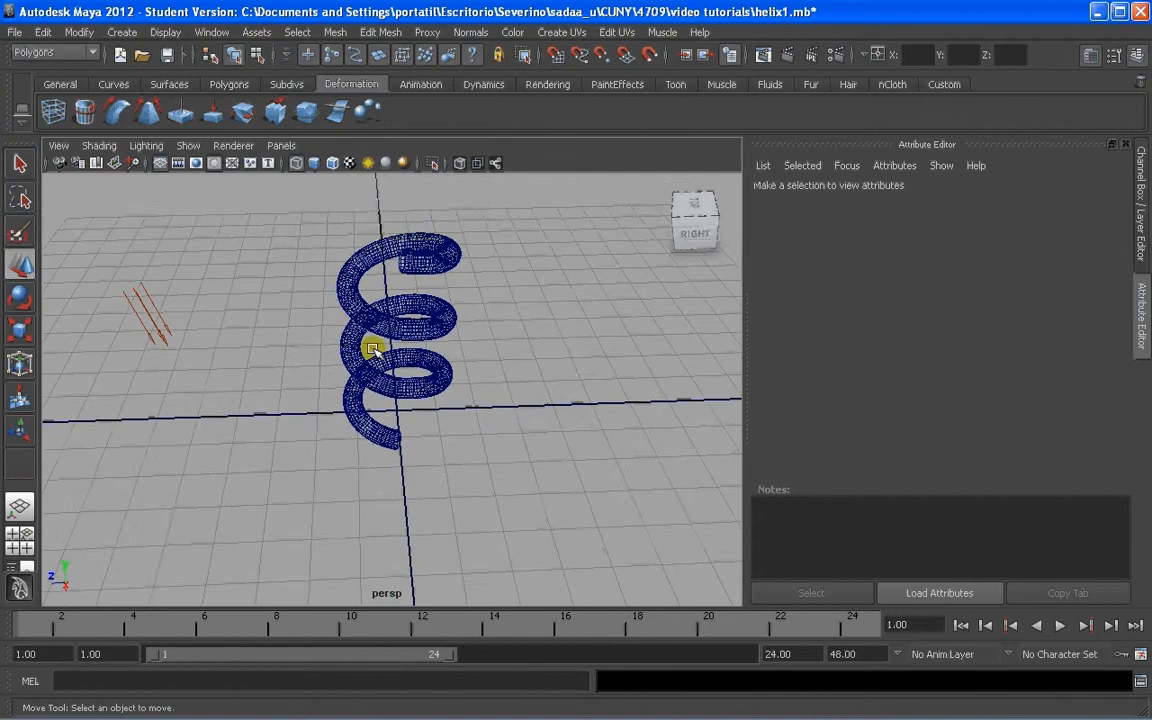
{"action": "scroll", "coordinate": [365, 311], "scroll_direction": "up", "scroll_amount": 2}
{"action": "scroll", "coordinate": [365, 311], "scroll_direction": "down", "scroll_amount": 2}
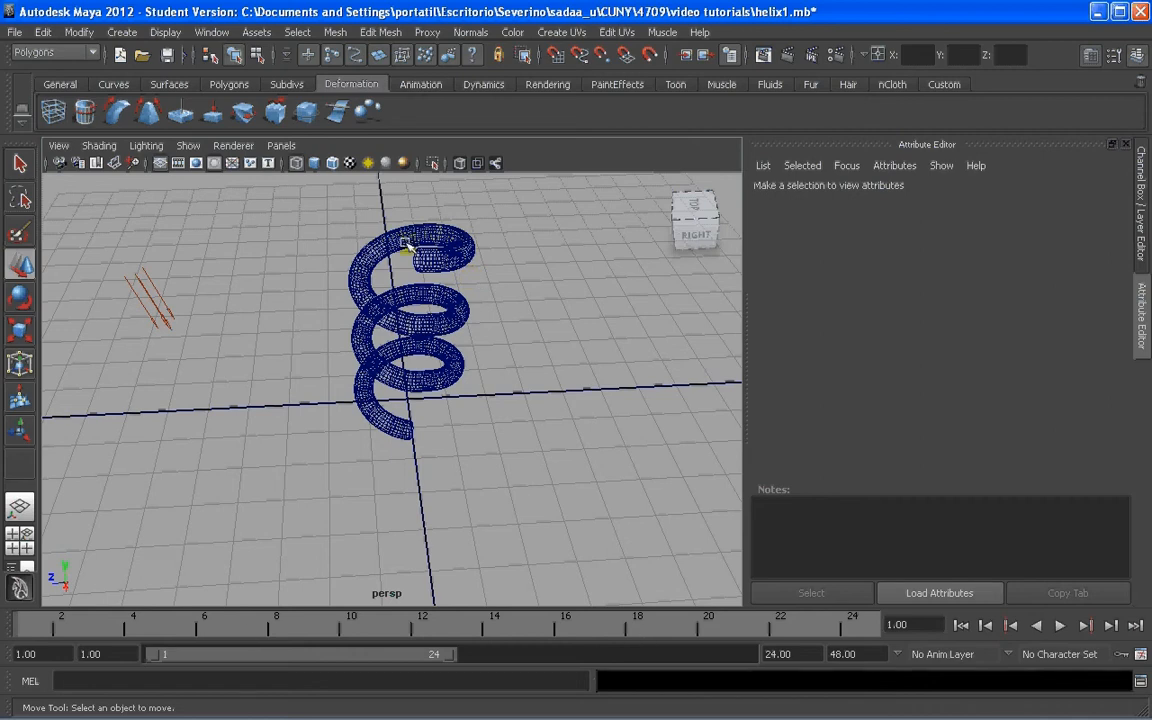
{"action": "left_click_drag", "start_coordinate": [411, 391], "coordinate": [453, 391], "text": "alt"}
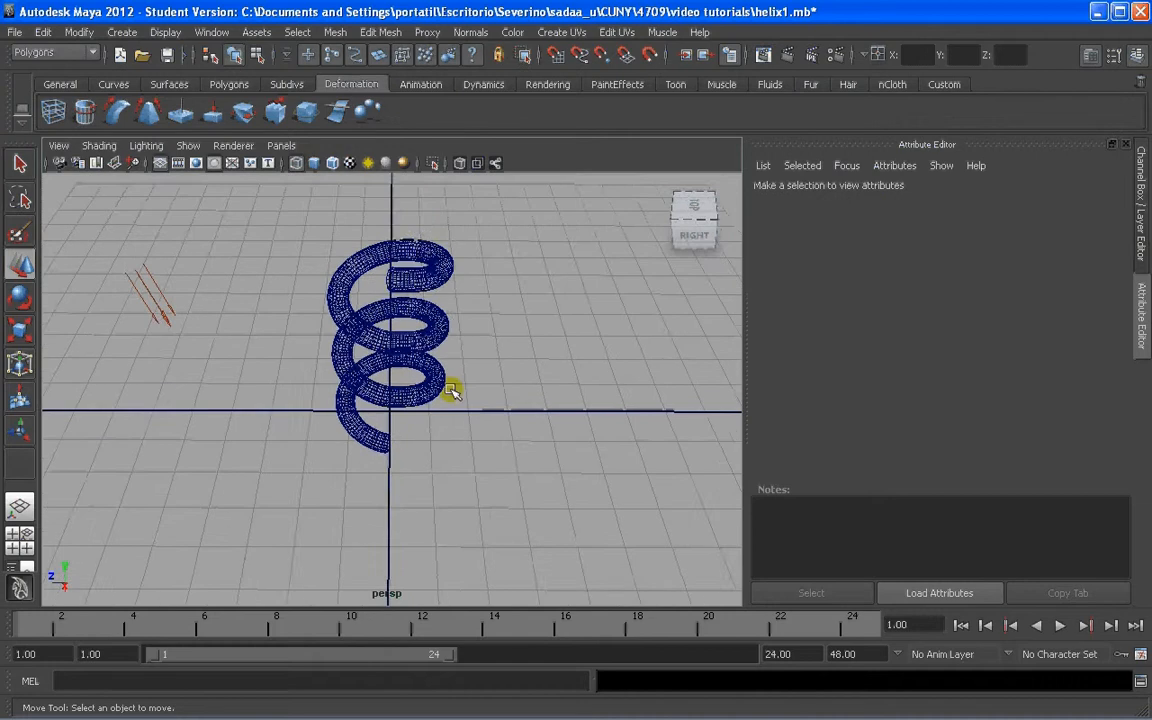
{"action": "right_click_drag", "start_coordinate": [406, 378], "coordinate": [406, 368], "text": "alt"}
{"action": "mouse_move", "coordinate": [409, 374]}
{"action": "left_mouse_down", "text": "alt"}
{"action": "mouse_move", "coordinate": [393, 375]}
{"action": "mouse_move", "coordinate": [442, 355]}
{"action": "mouse_move", "coordinate": [417, 370]}
{"action": "mouse_move", "coordinate": [445, 368]}
{"action": "mouse_move", "coordinate": [398, 362]}
{"action": "left_mouse_up", "text": "alt"}
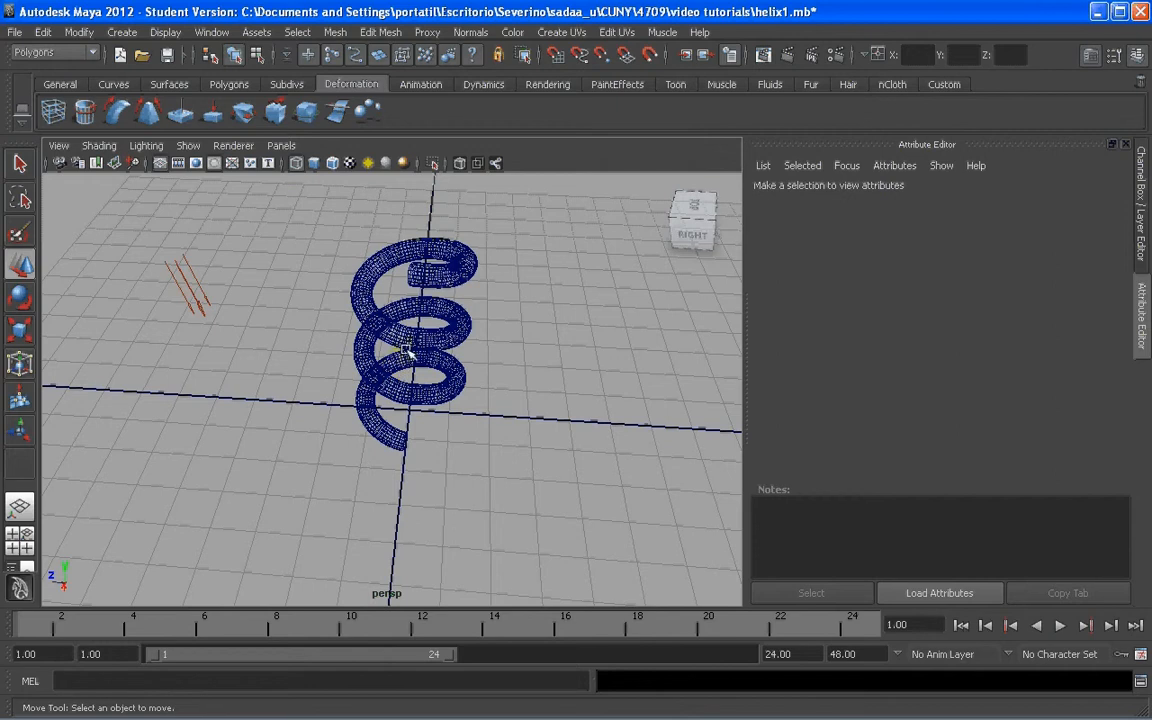
{"action": "left_click_drag", "start_coordinate": [380, 268], "coordinate": [404, 265], "text": "alt"}
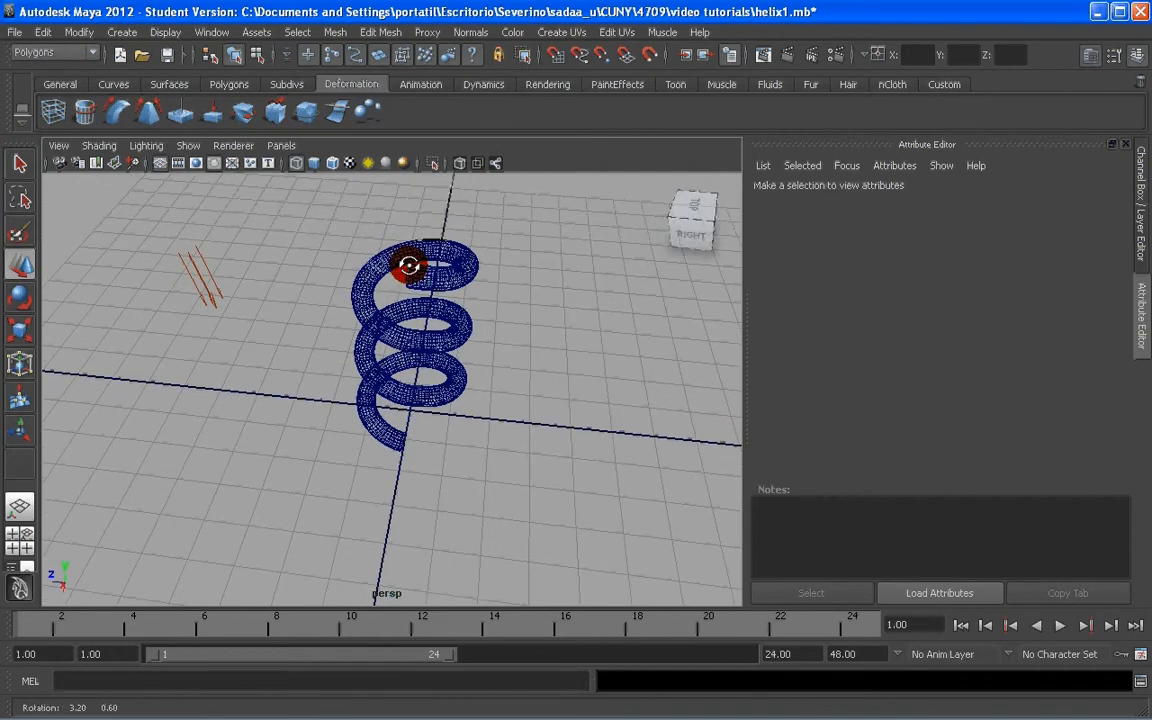
Switch to the nDynamics menu set and try to display the current mesh.
{"action": "left_click", "coordinate": [55, 53]}
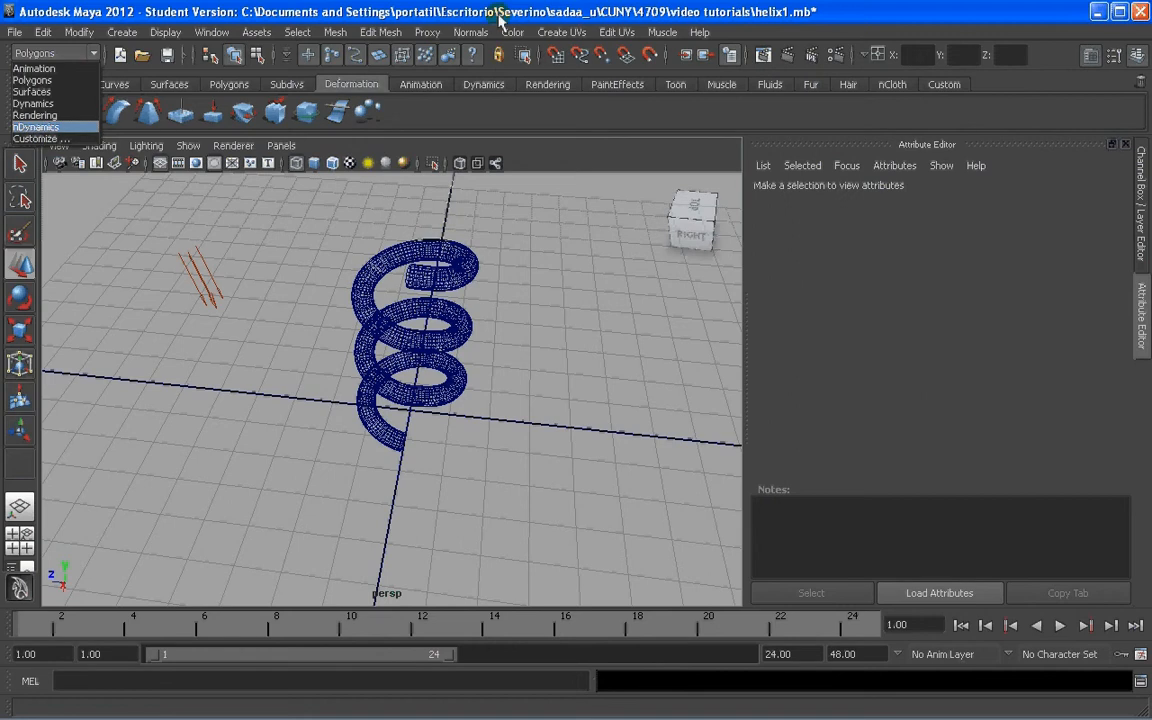
{"action": "left_click", "coordinate": [38, 127]}
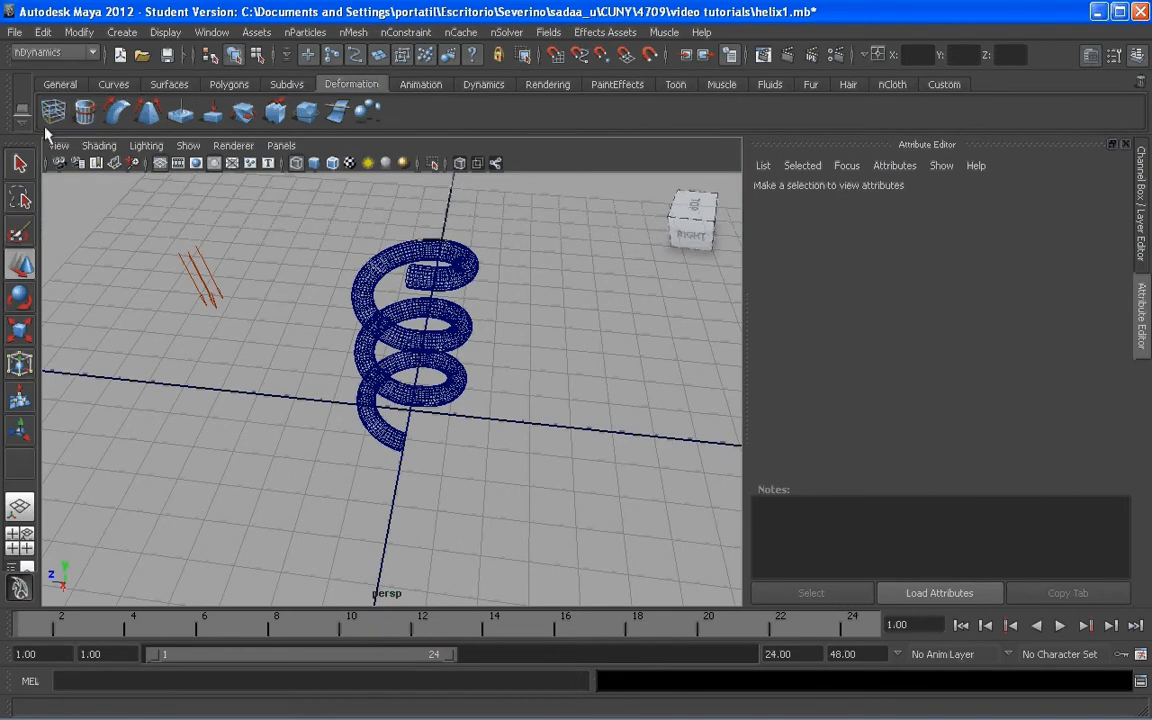
{"action": "left_click_drag", "start_coordinate": [424, 226], "coordinate": [540, 185], "text": "alt"}
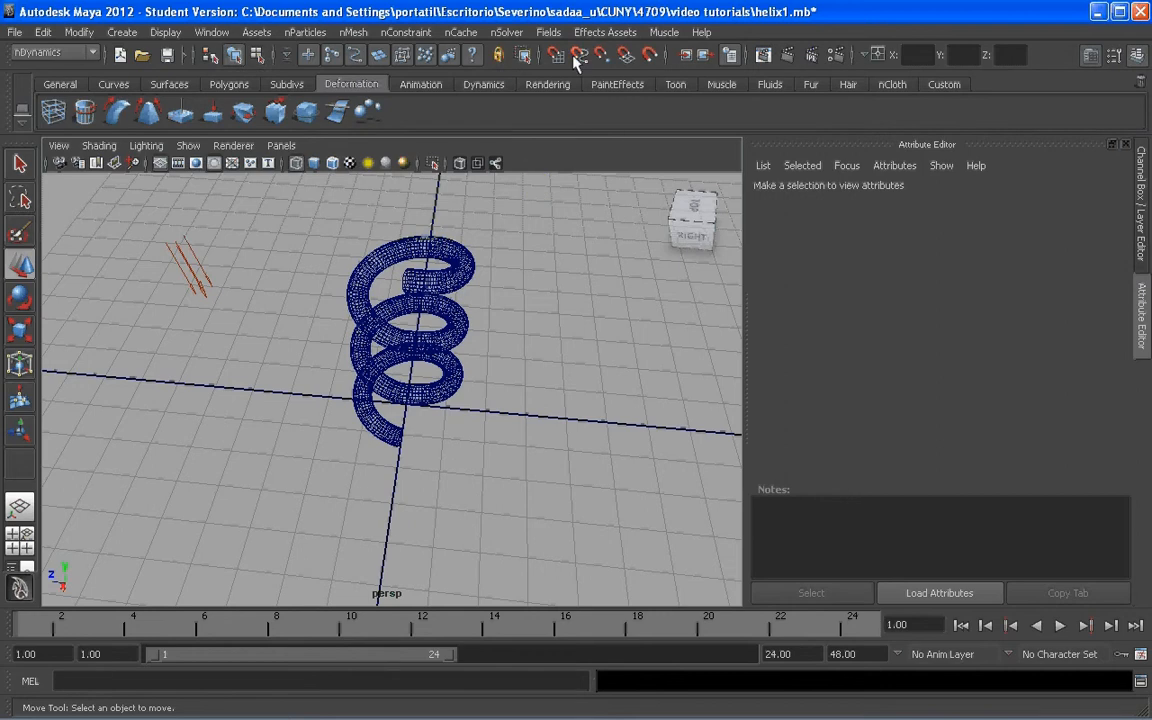
{"action": "left_click", "coordinate": [360, 33]}
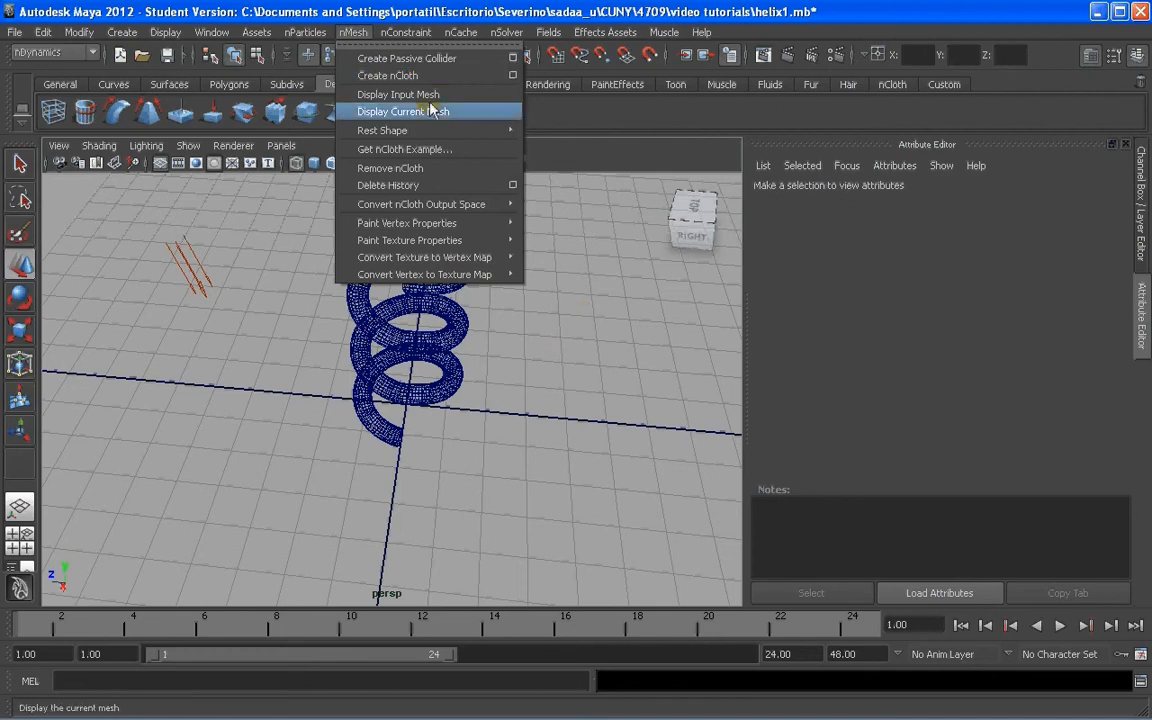
{"action": "left_click", "coordinate": [566, 352]}
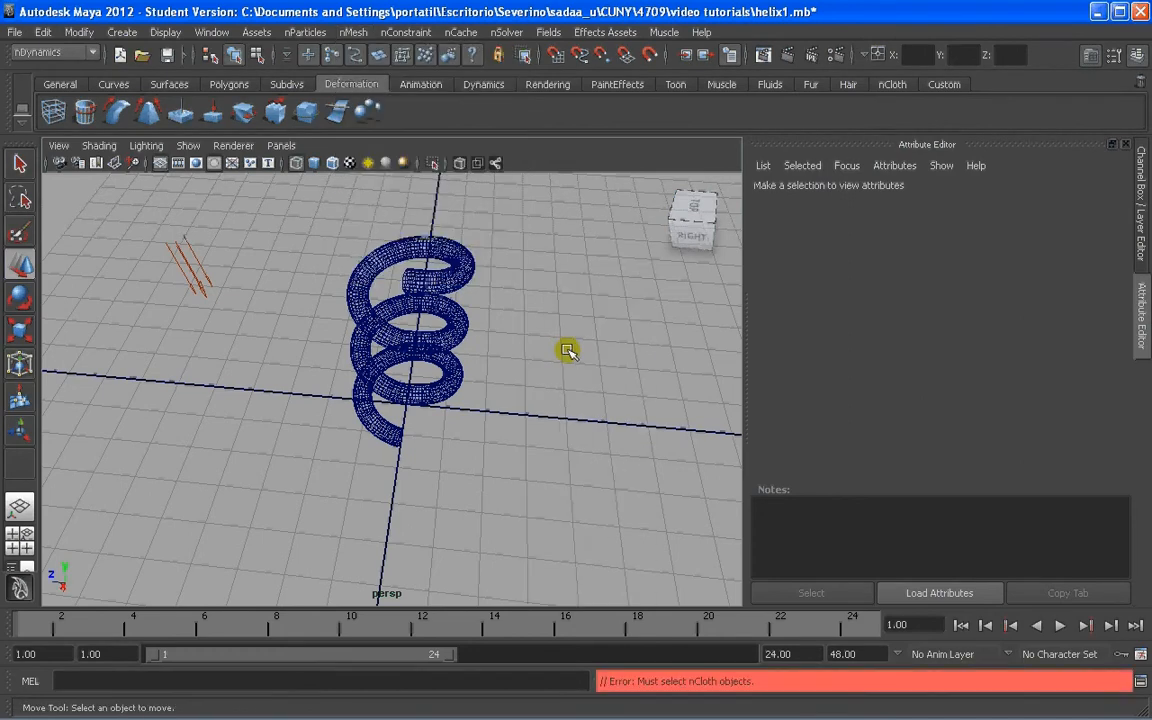
{"action": "key", "text": "ctrl+z"}
Select the helix, examine its mesh density up close, and review the polygon Smooth options without applying them.
{"action": "left_click", "coordinate": [521, 340]}
{"action": "left_click_drag", "start_coordinate": [519, 339], "coordinate": [487, 252], "text": "alt"}
{"action": "left_click", "coordinate": [432, 275]}
{"action": "scroll", "coordinate": [489, 320], "scroll_direction": "up", "scroll_amount": 3}
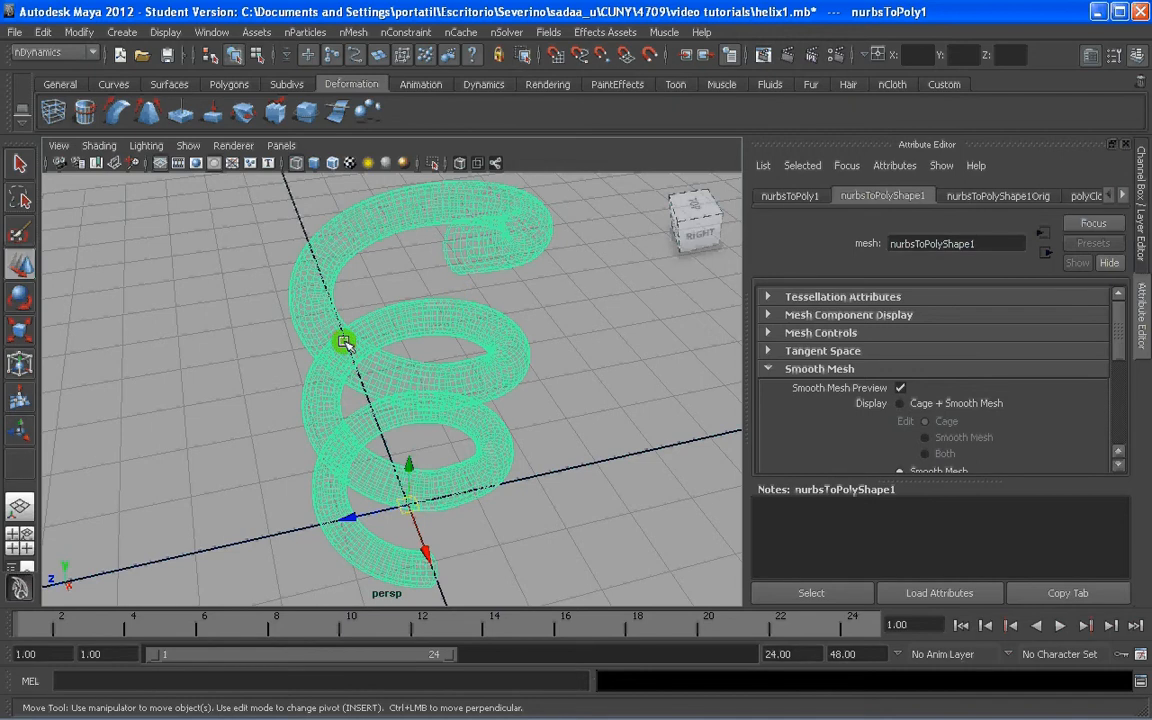
{"action": "left_click", "coordinate": [542, 308]}
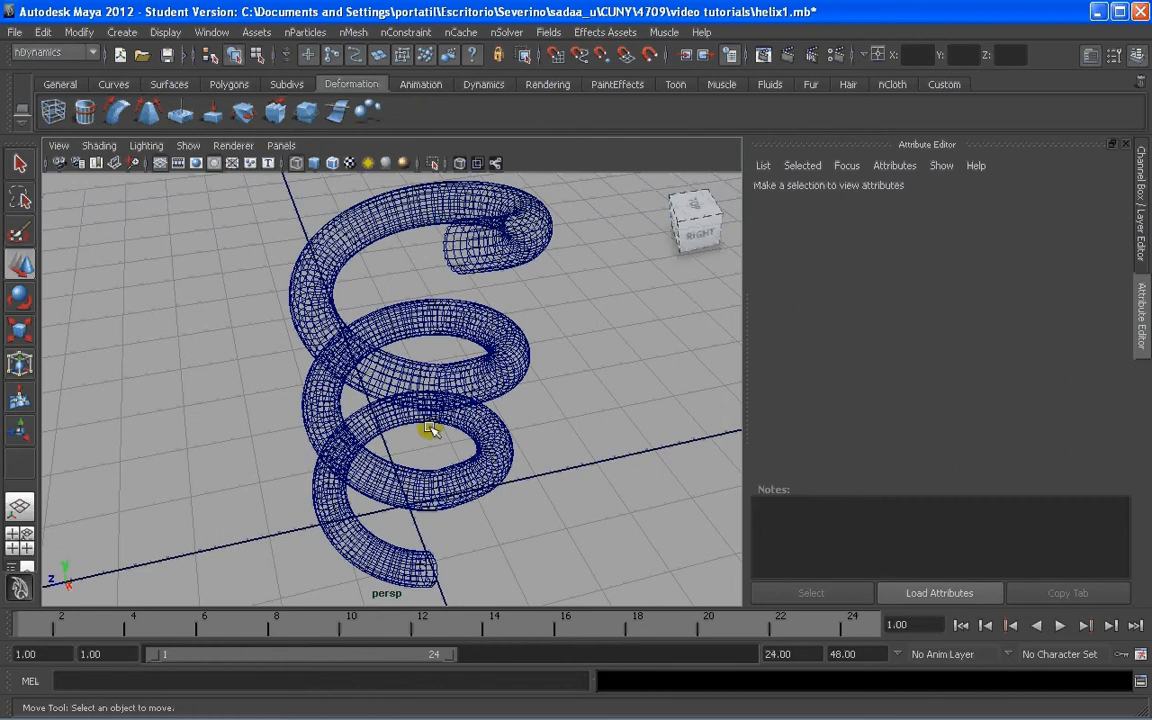
{"action": "left_click", "coordinate": [358, 230]}
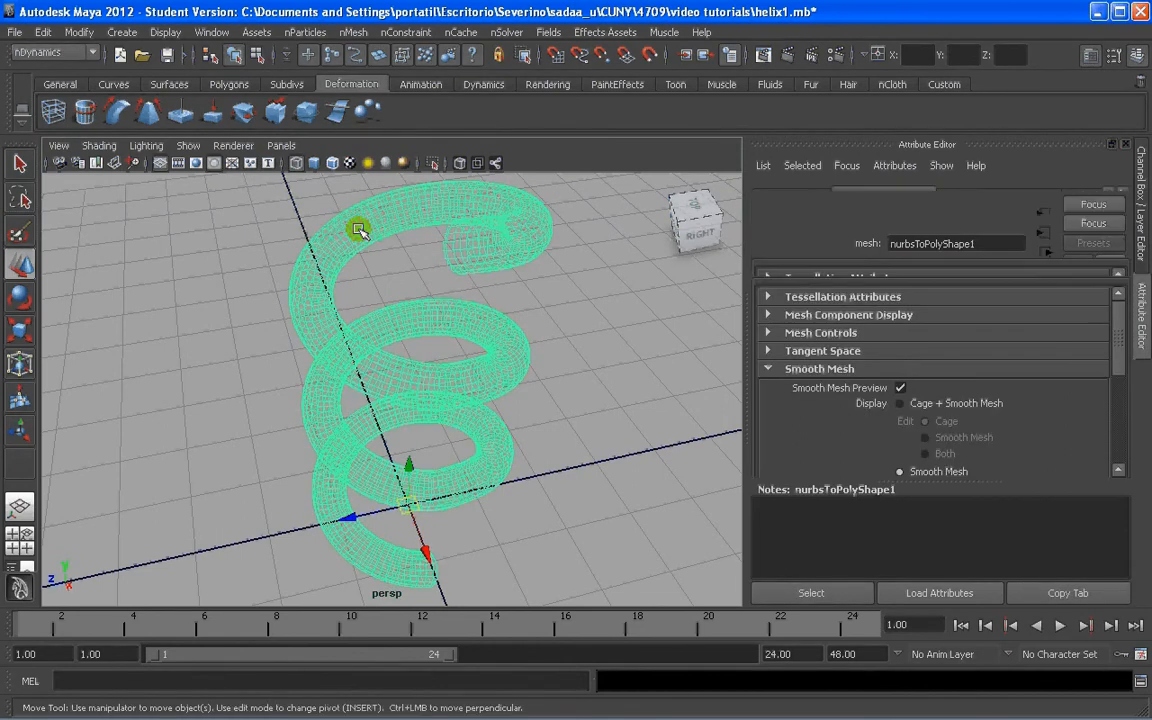
{"action": "left_click", "coordinate": [55, 52]}
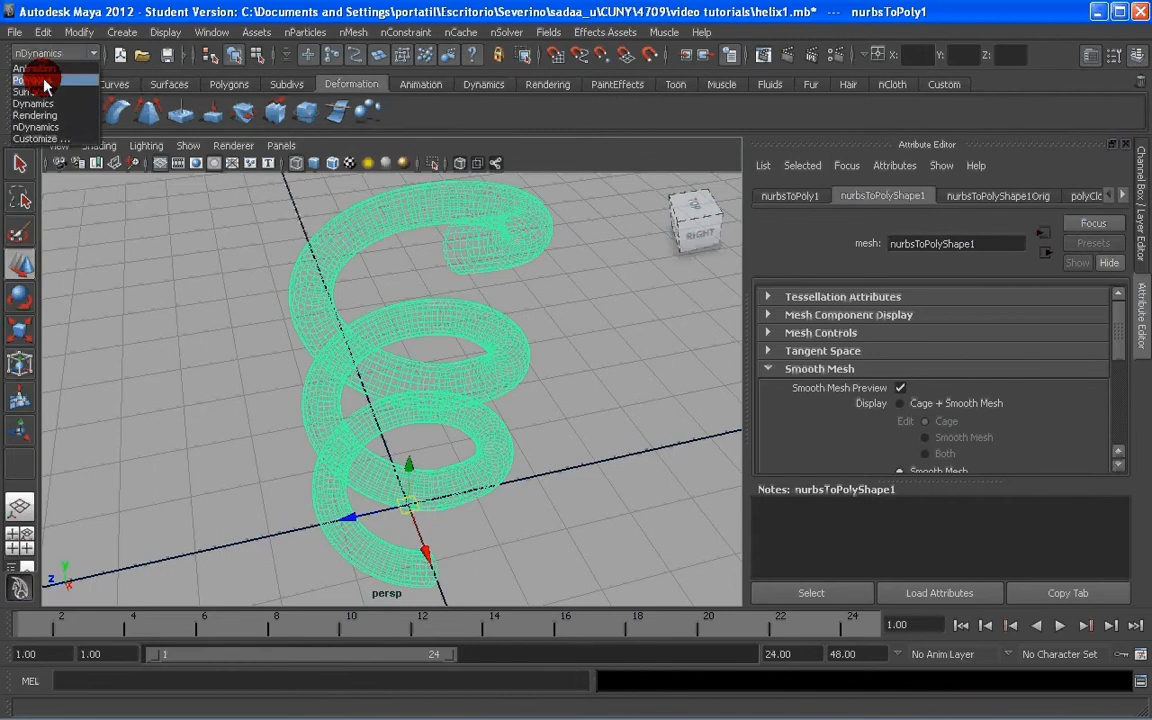
{"action": "left_click", "coordinate": [45, 80]}
{"action": "left_click", "coordinate": [335, 32]}
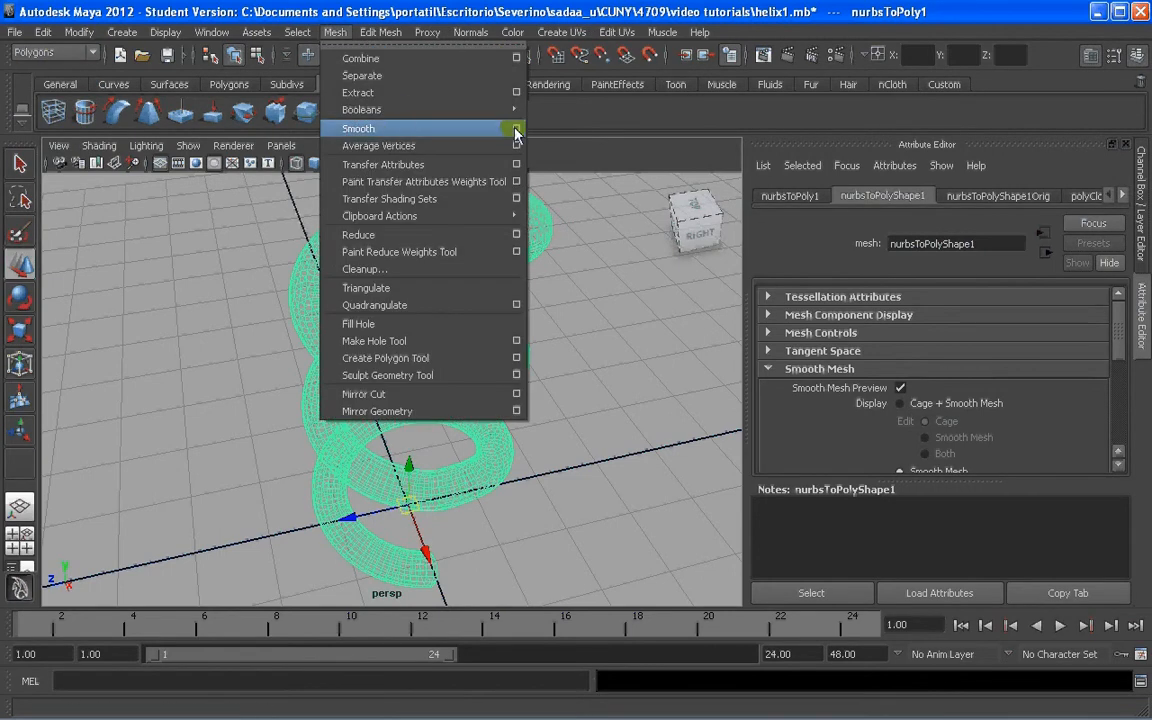
{"action": "left_click", "coordinate": [516, 131]}
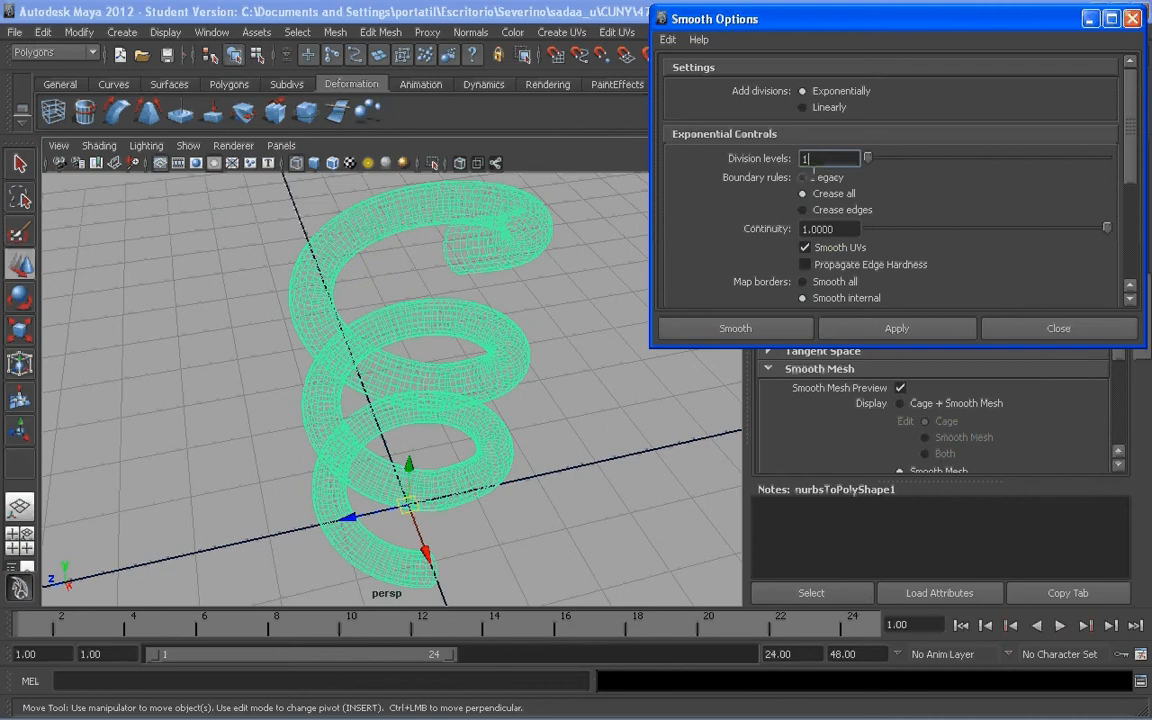
{"action": "left_click", "coordinate": [1133, 22]}
{"action": "left_click", "coordinate": [576, 398]}
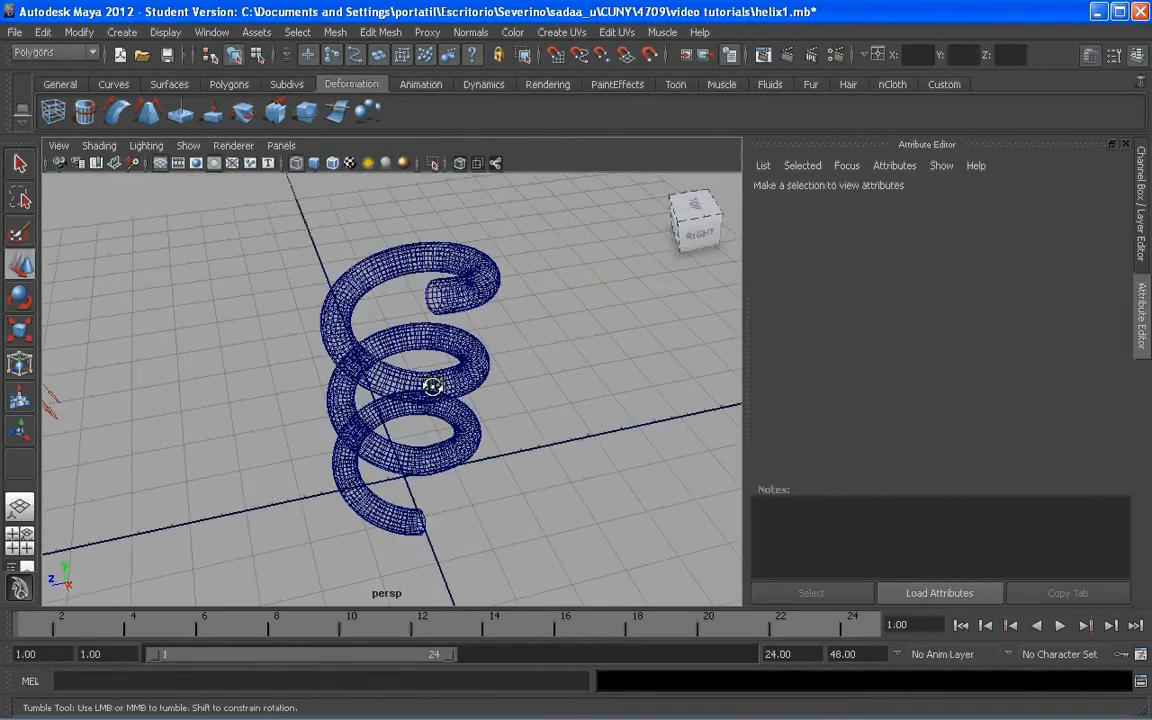
Switch to the nDynamics menu set, convert the helix mesh into an nCloth object, and deselect it.
{"action": "left_click_drag", "start_coordinate": [432, 386], "coordinate": [420, 362], "text": "alt"}
{"action": "scroll", "coordinate": [420, 360], "scroll_direction": "up", "scroll_amount": 3}
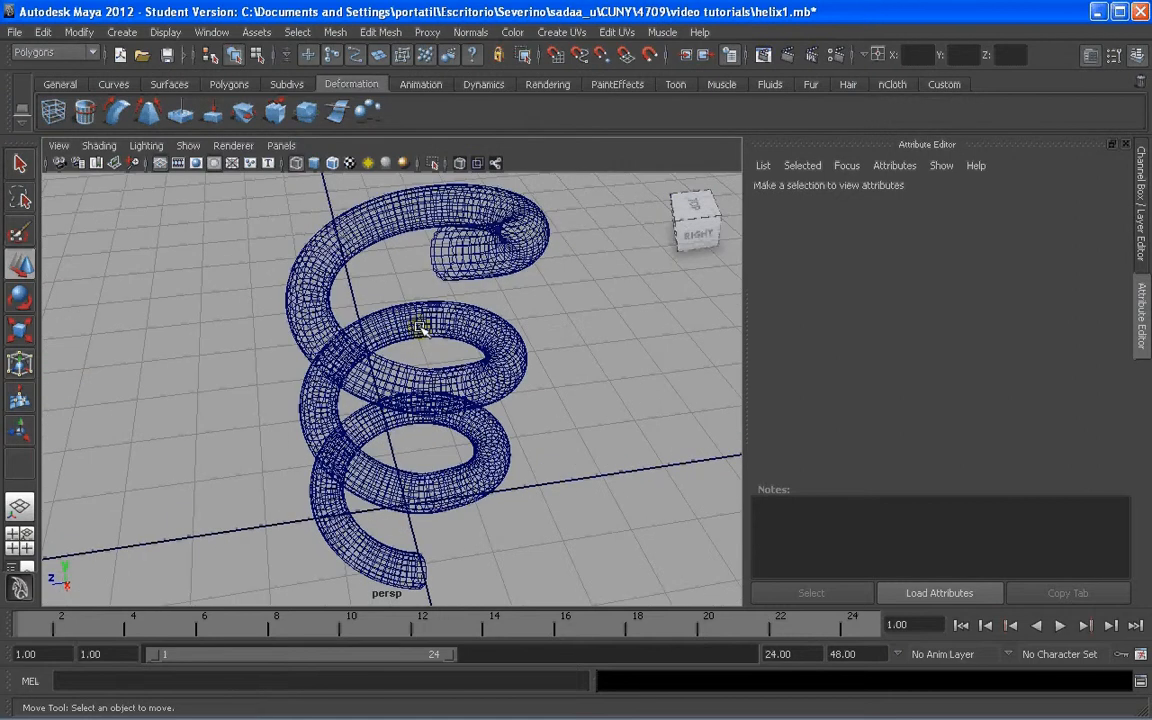
{"action": "mouse_move", "coordinate": [473, 386]}
{"action": "left_mouse_down", "text": "alt"}
{"action": "mouse_move", "coordinate": [496, 393]}
{"action": "mouse_move", "coordinate": [473, 391]}
{"action": "left_mouse_up", "text": "alt"}
{"action": "left_click", "coordinate": [52, 53]}
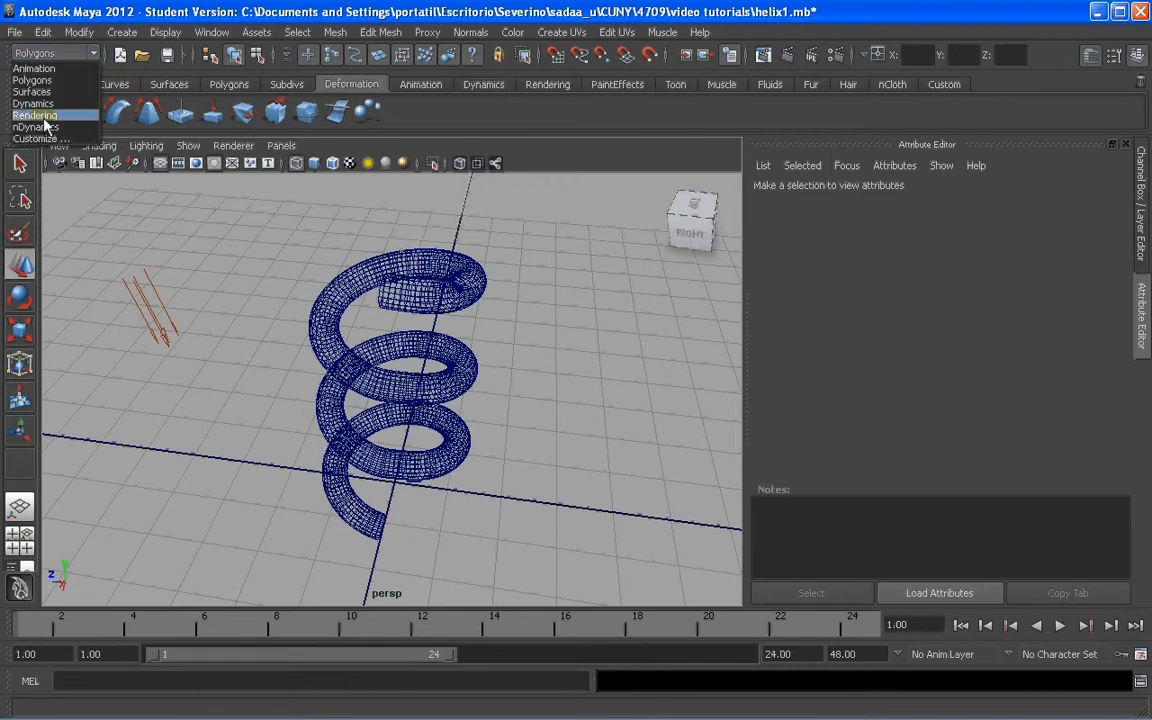
{"action": "left_click", "coordinate": [38, 127]}
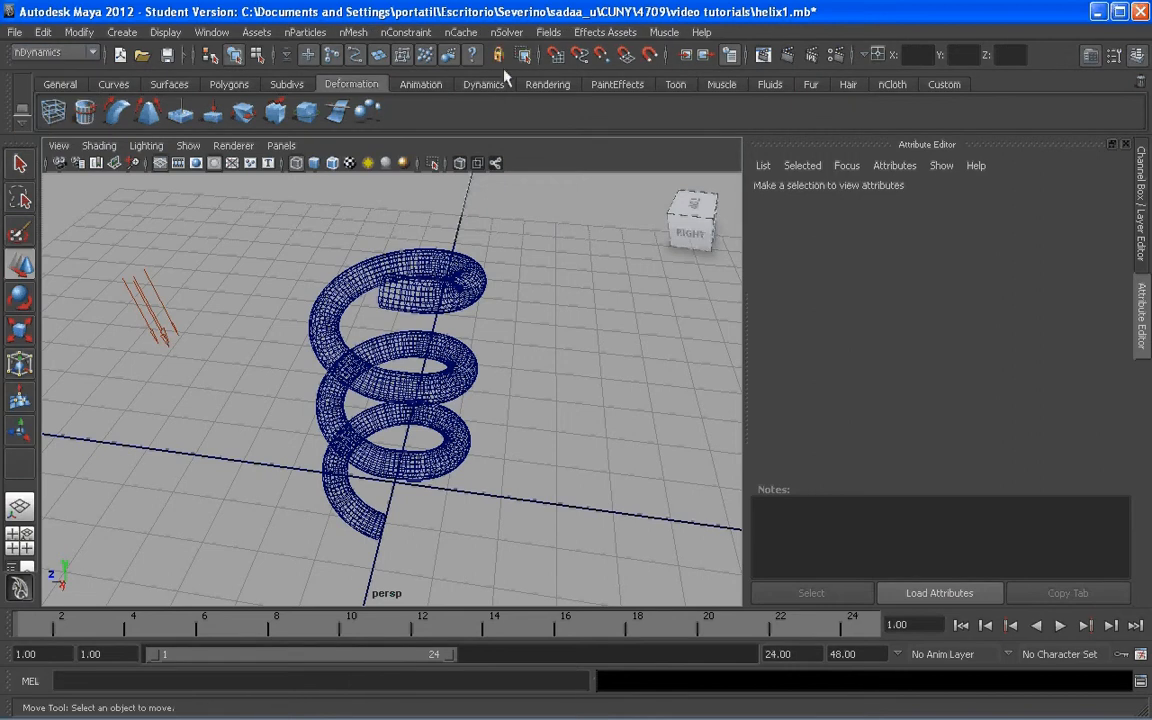
{"action": "left_click", "coordinate": [437, 257]}
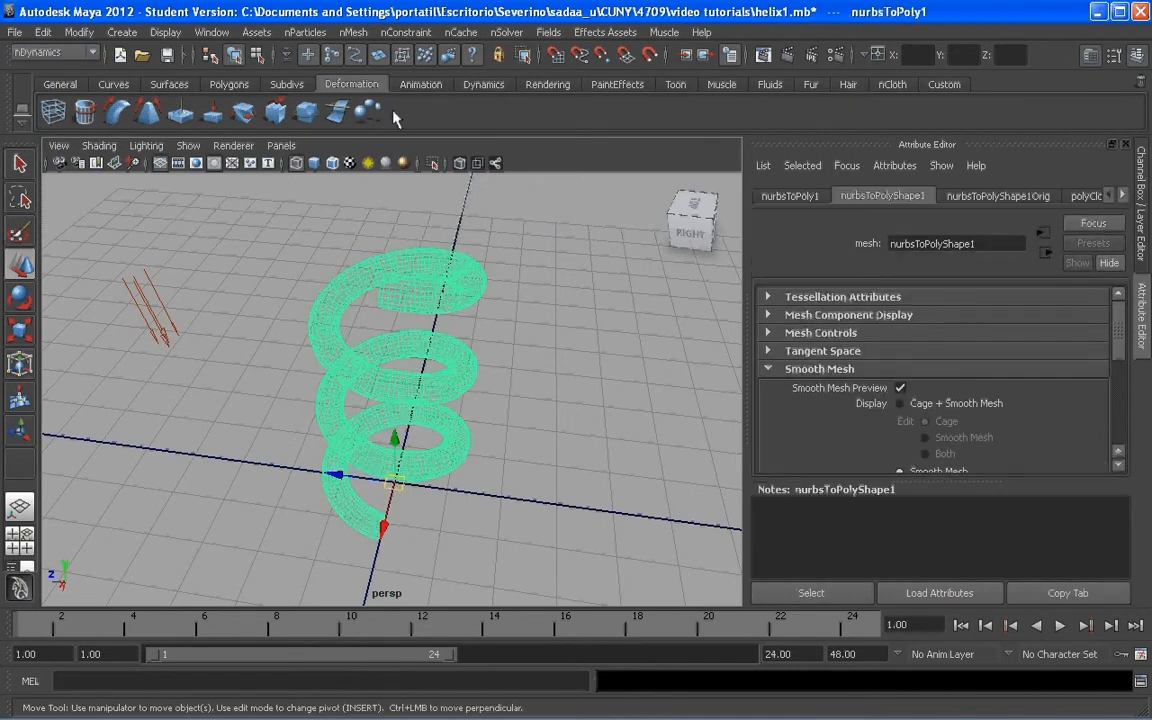
{"action": "left_click", "coordinate": [355, 33]}
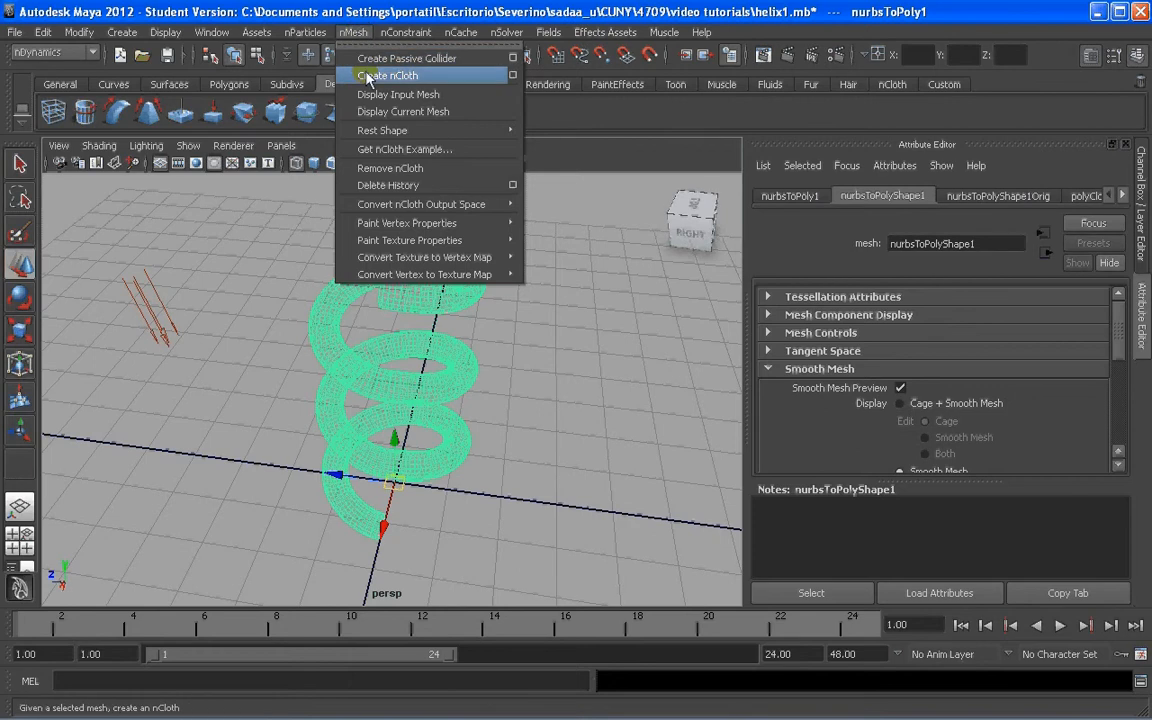
{"action": "left_click", "coordinate": [368, 76]}
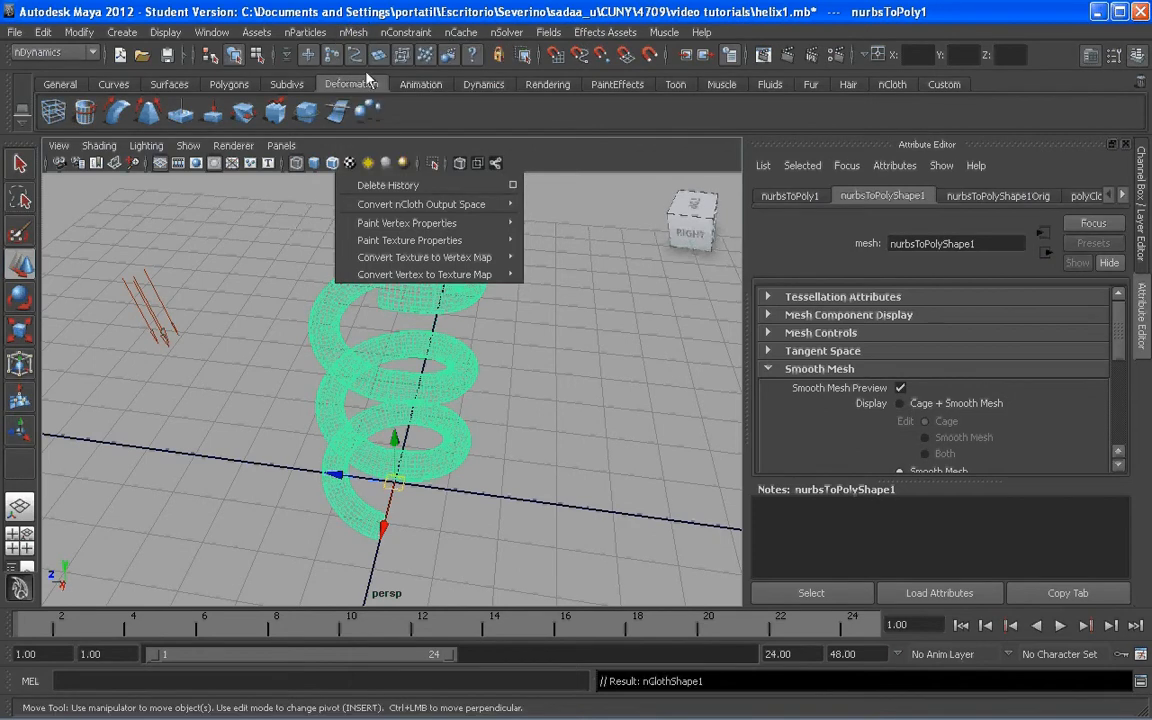
{"action": "left_click", "coordinate": [520, 287]}
Examine the whole scene from afar and up close, checking the large ground plane and the base of the helix.
{"action": "scroll", "coordinate": [507, 291], "scroll_direction": "down", "scroll_amount": 5}
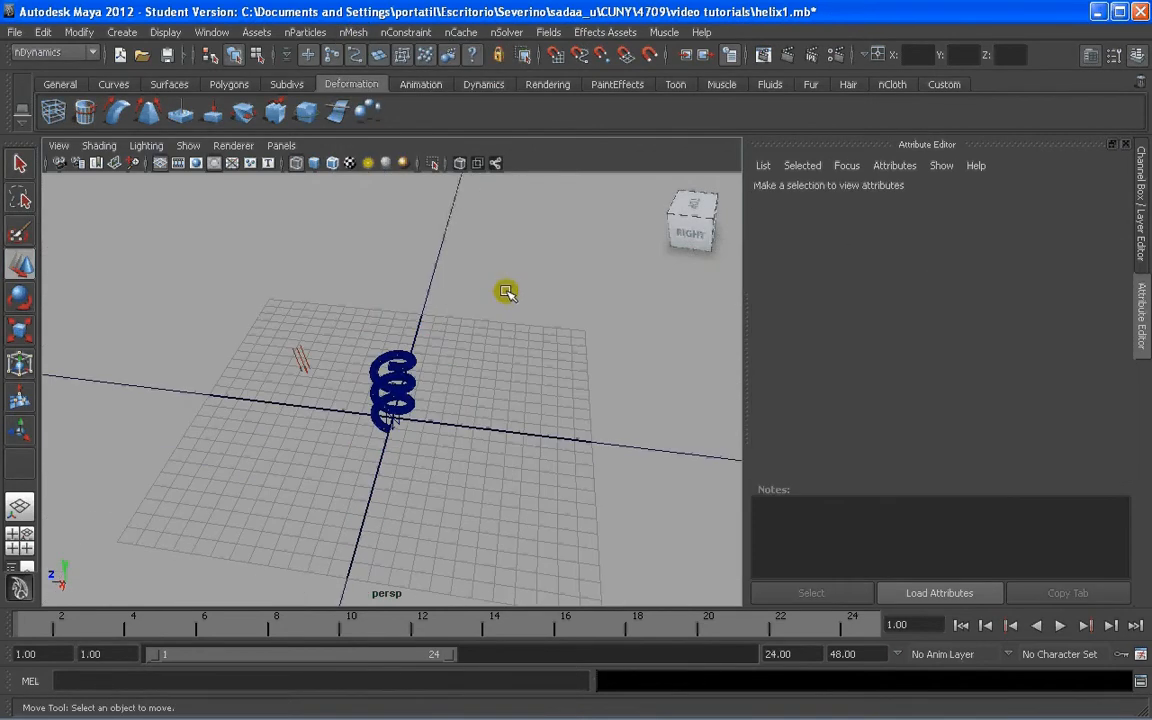
{"action": "left_click", "coordinate": [425, 300]}
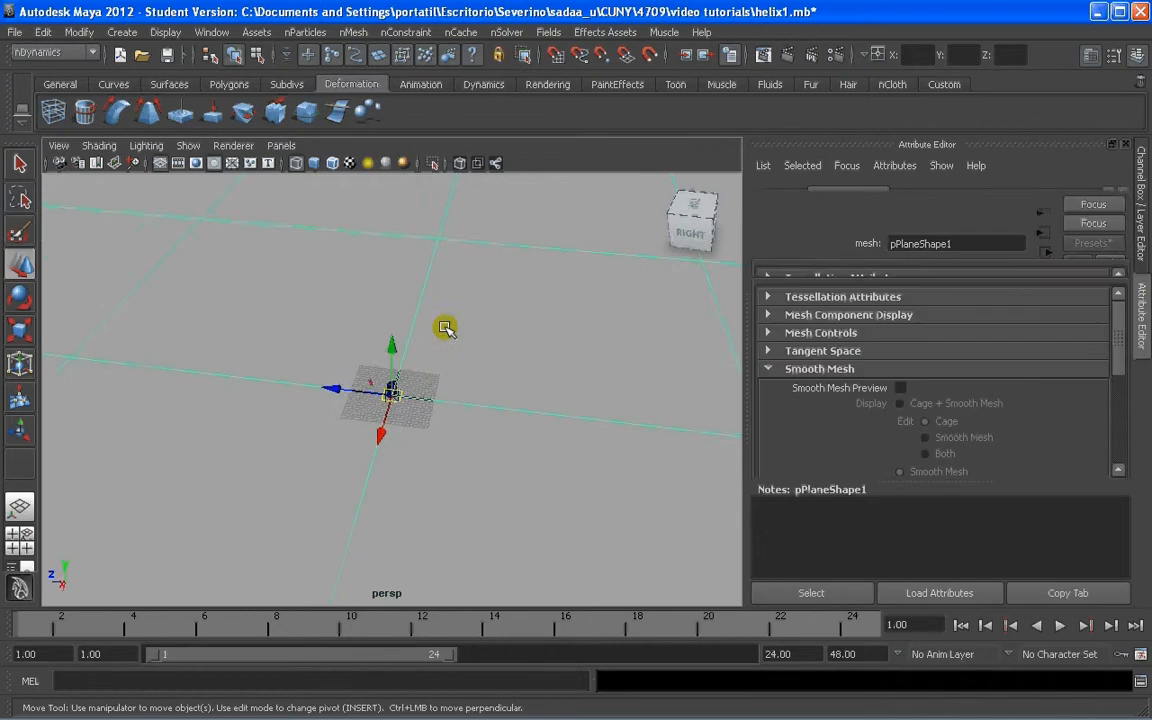
{"action": "left_click", "coordinate": [418, 392]}
{"action": "scroll", "coordinate": [405, 408], "scroll_direction": "up", "scroll_amount": 5}
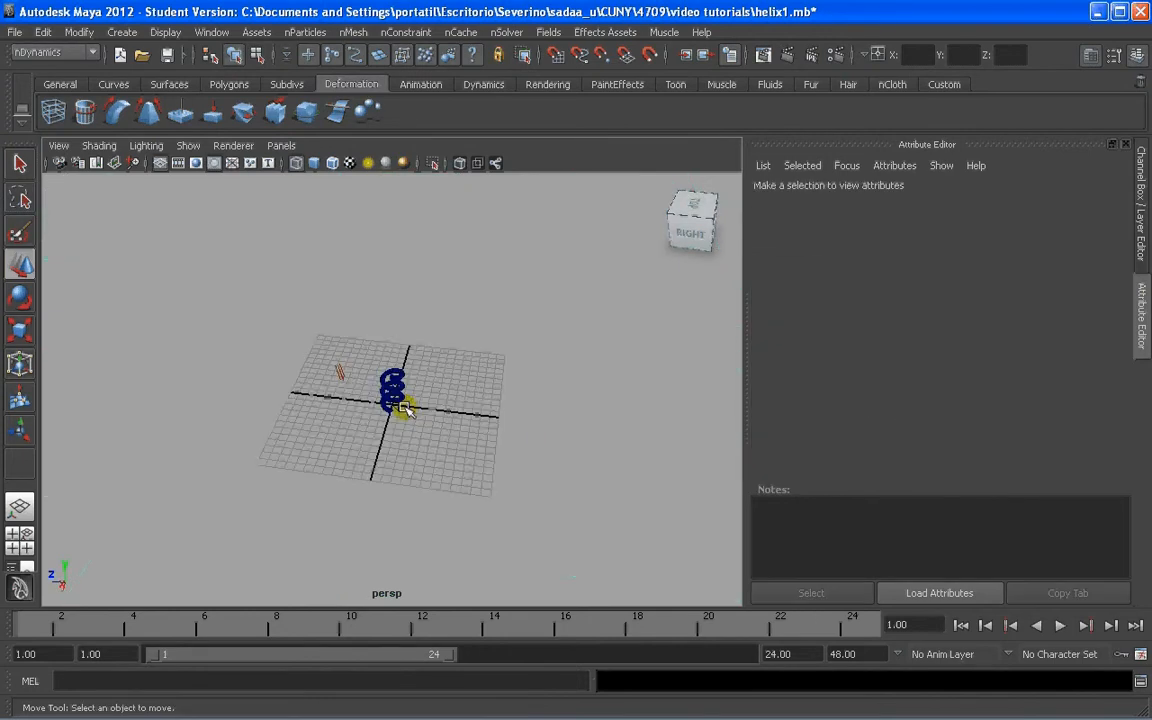
{"action": "scroll", "coordinate": [405, 408], "scroll_direction": "up", "scroll_amount": 6}
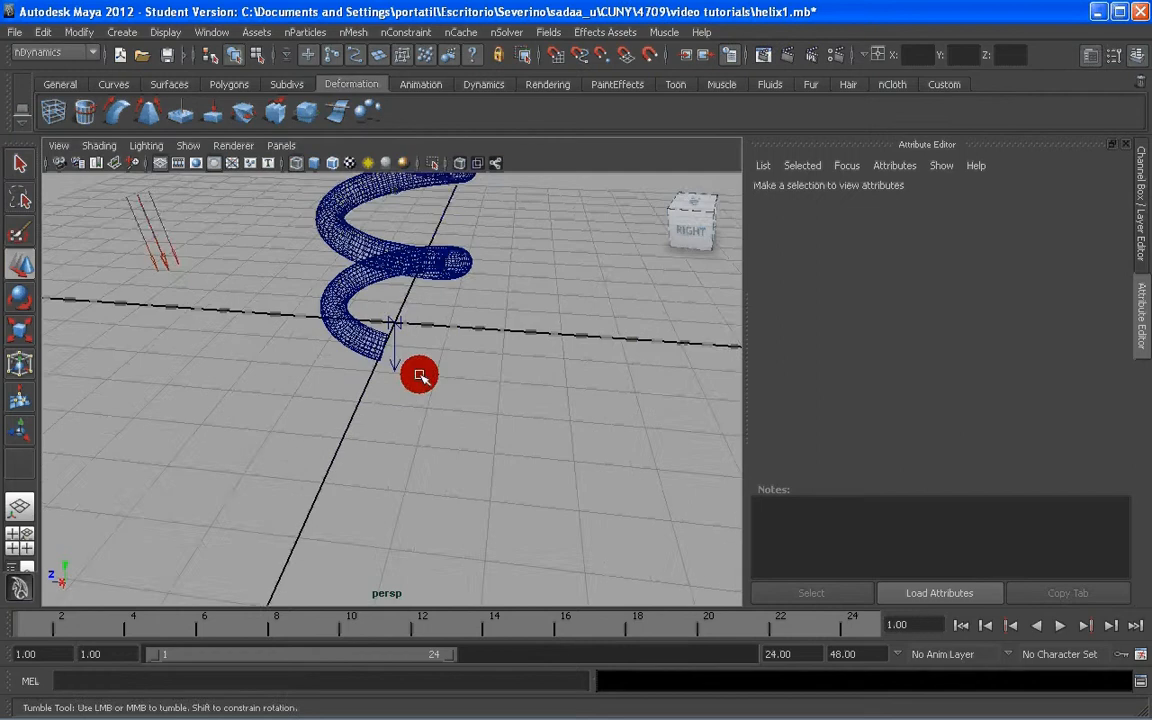
{"action": "left_click_drag", "start_coordinate": [418, 355], "coordinate": [440, 427], "text": "alt"}
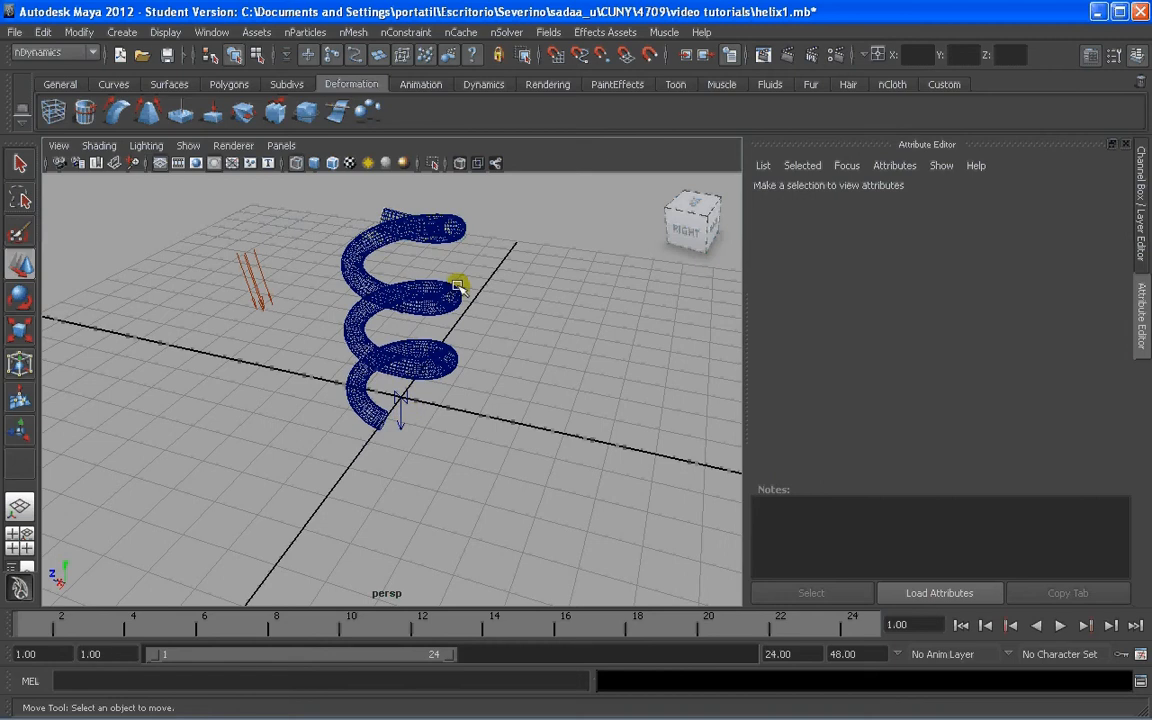
{"action": "left_click_drag", "start_coordinate": [411, 476], "coordinate": [471, 438], "text": "alt"}
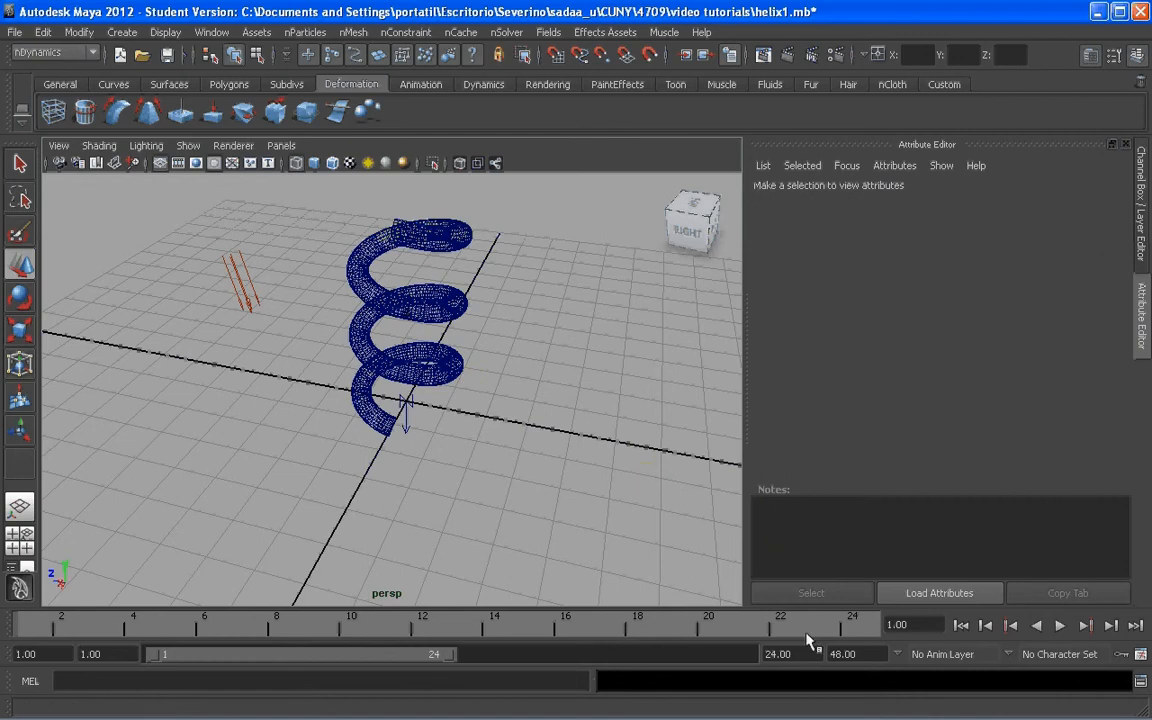
{"action": "left_click", "coordinate": [680, 515]}
{"action": "left_click_drag", "start_coordinate": [680, 515], "coordinate": [429, 342], "text": "alt"}
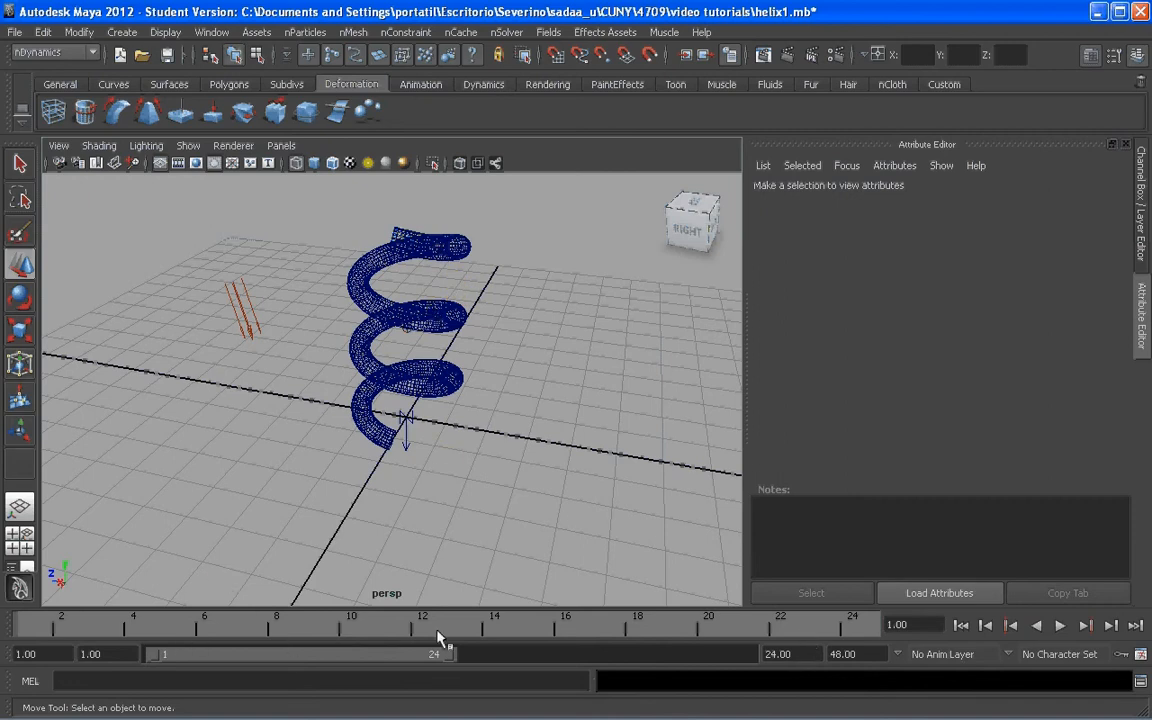
Set the end time of the playback range to 500 frames.
{"action": "left_click", "coordinate": [221, 591]}
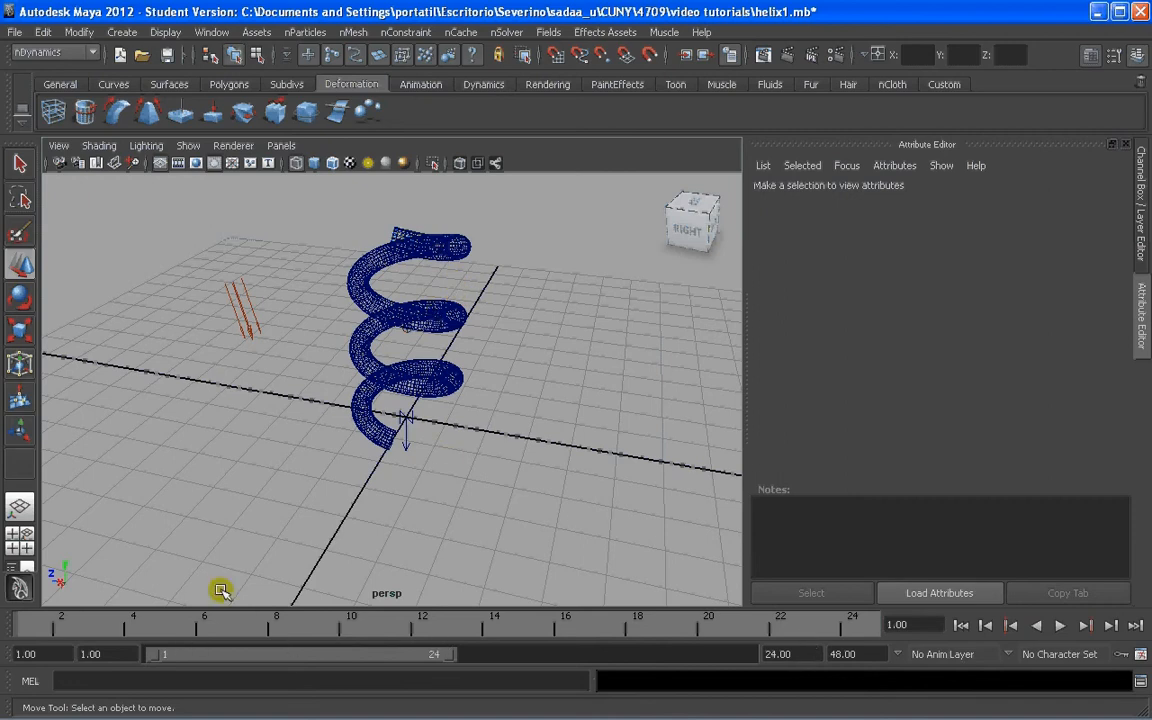
{"action": "left_click", "coordinate": [778, 654]}
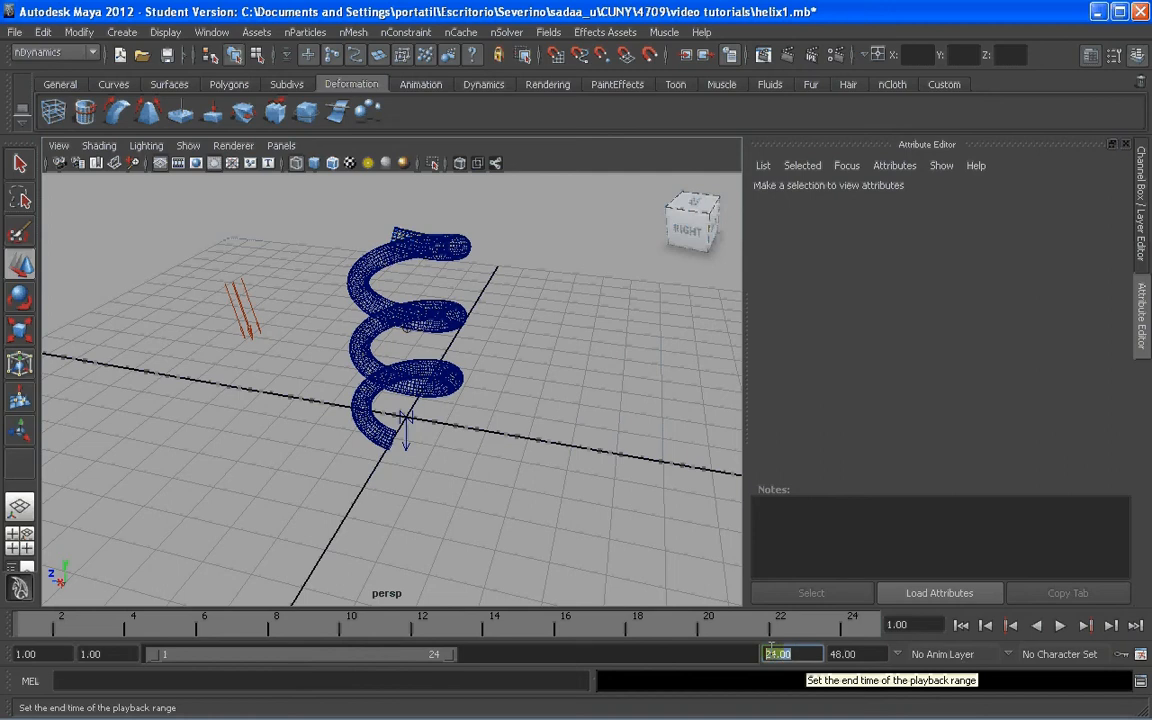
{"action": "type", "text": "500"}
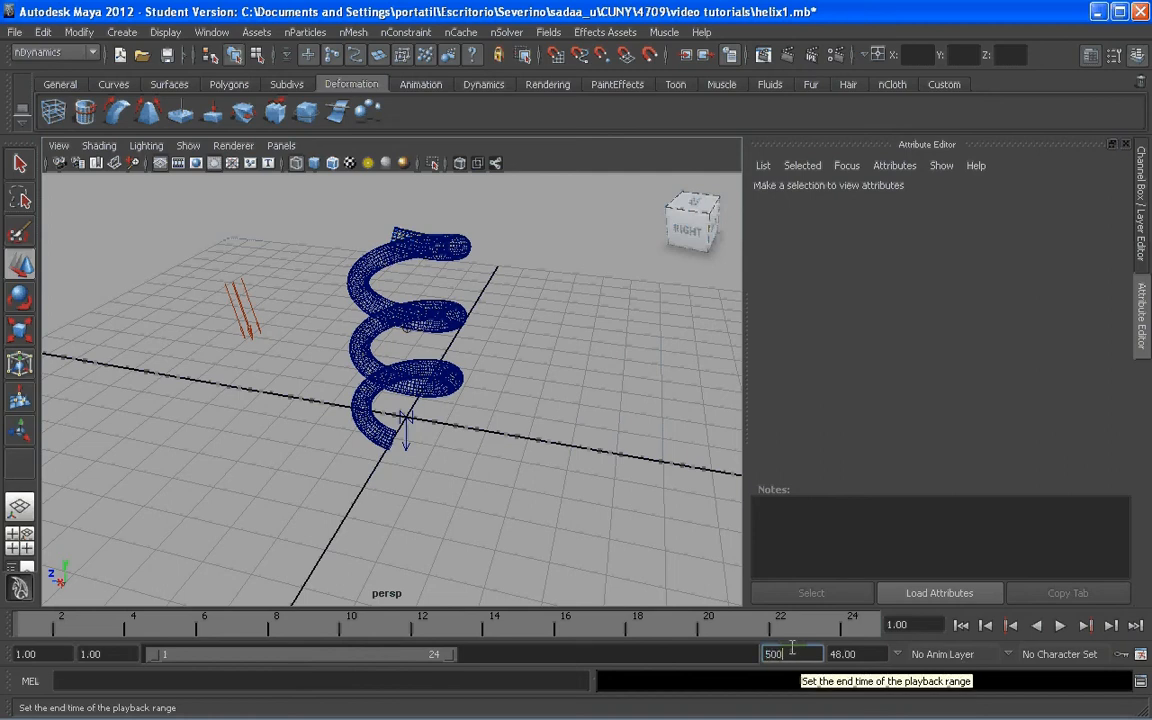
{"action": "key", "text": "Return"}
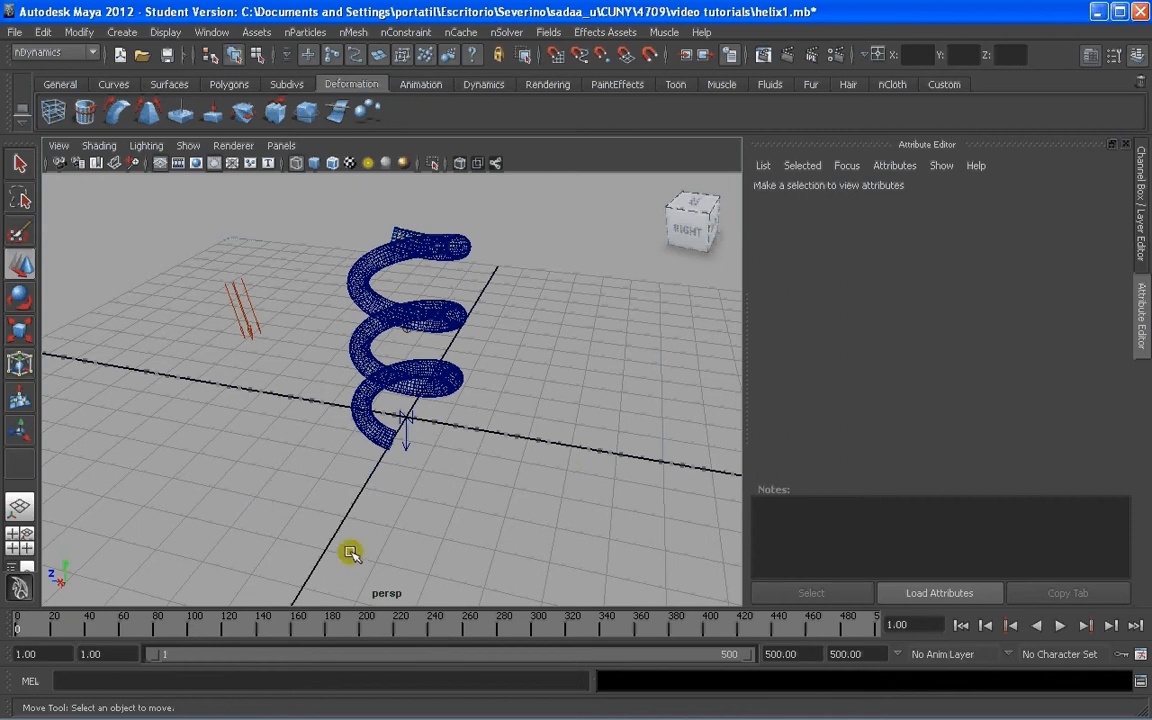
Play the nCloth simulation forward with the whole helix in view and stop it at about frame 18.
{"action": "left_click_drag", "start_coordinate": [553, 388], "coordinate": [528, 388], "text": "alt"}
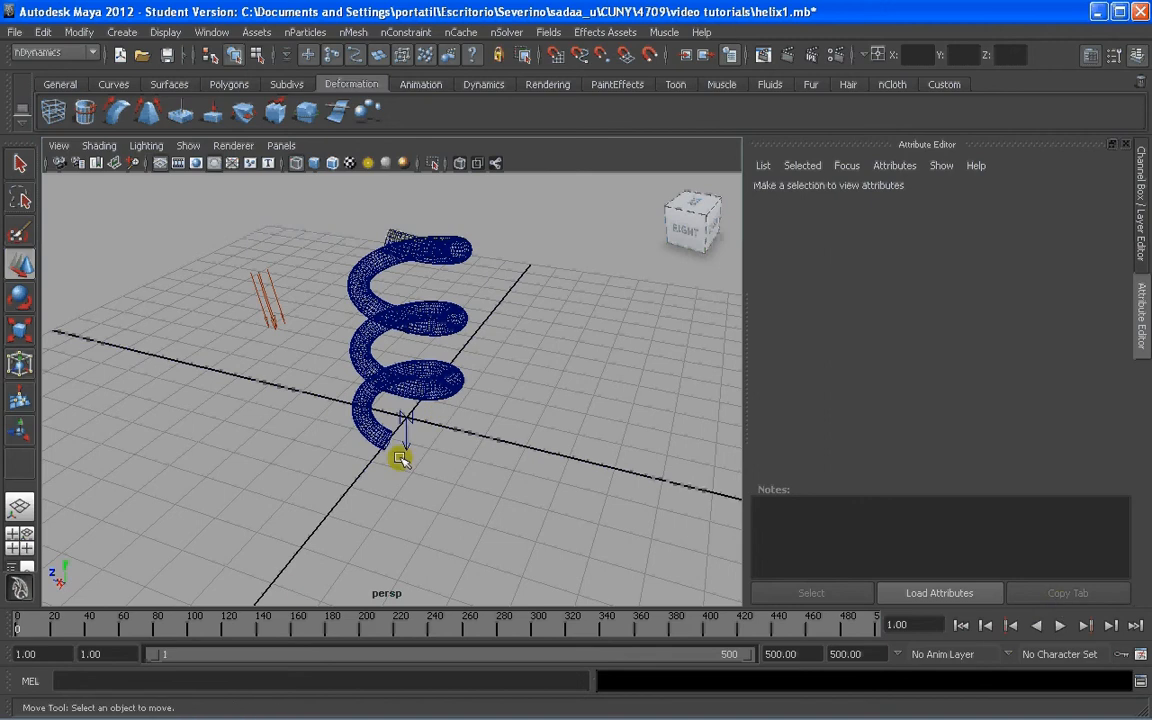
{"action": "left_click_drag", "start_coordinate": [400, 458], "coordinate": [420, 386], "text": "alt"}
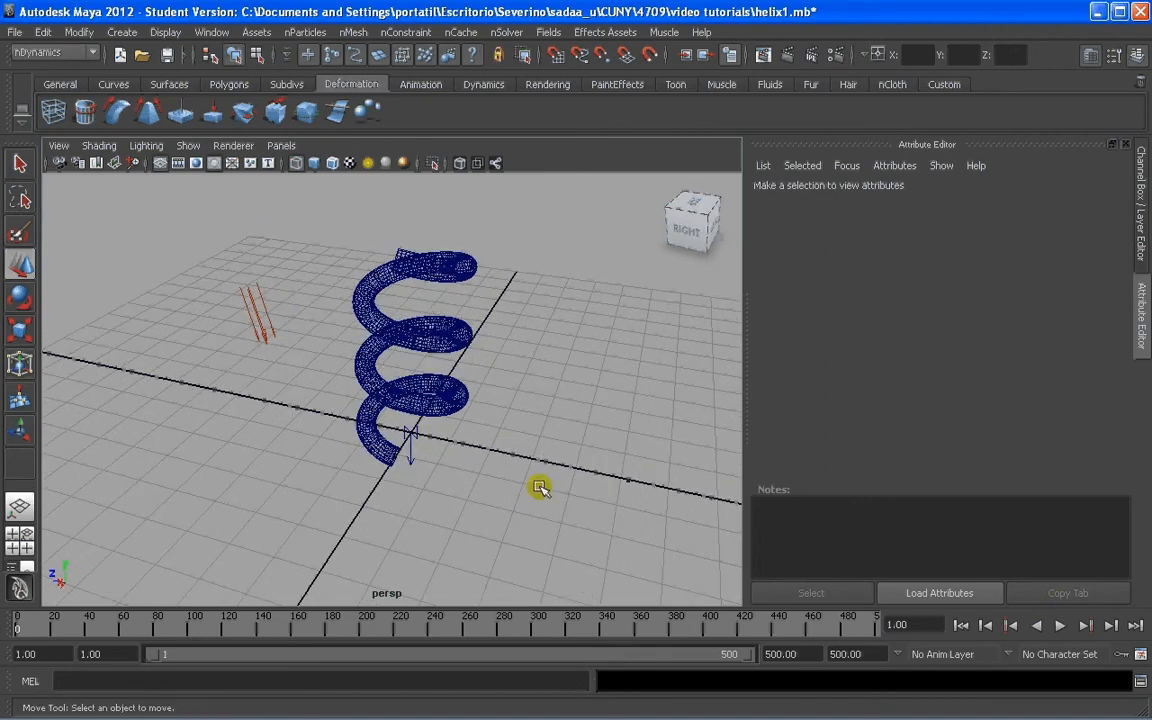
{"action": "left_click_drag", "start_coordinate": [540, 494], "coordinate": [656, 530], "text": "alt"}
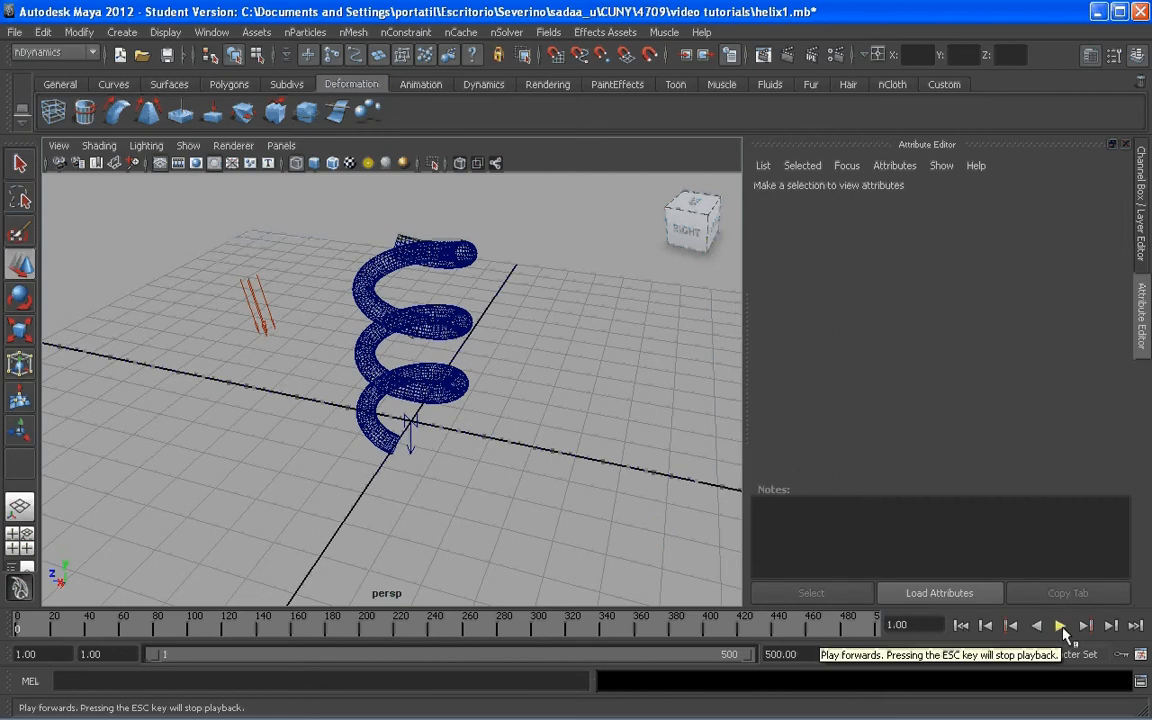
{"action": "left_click", "coordinate": [1061, 626]}
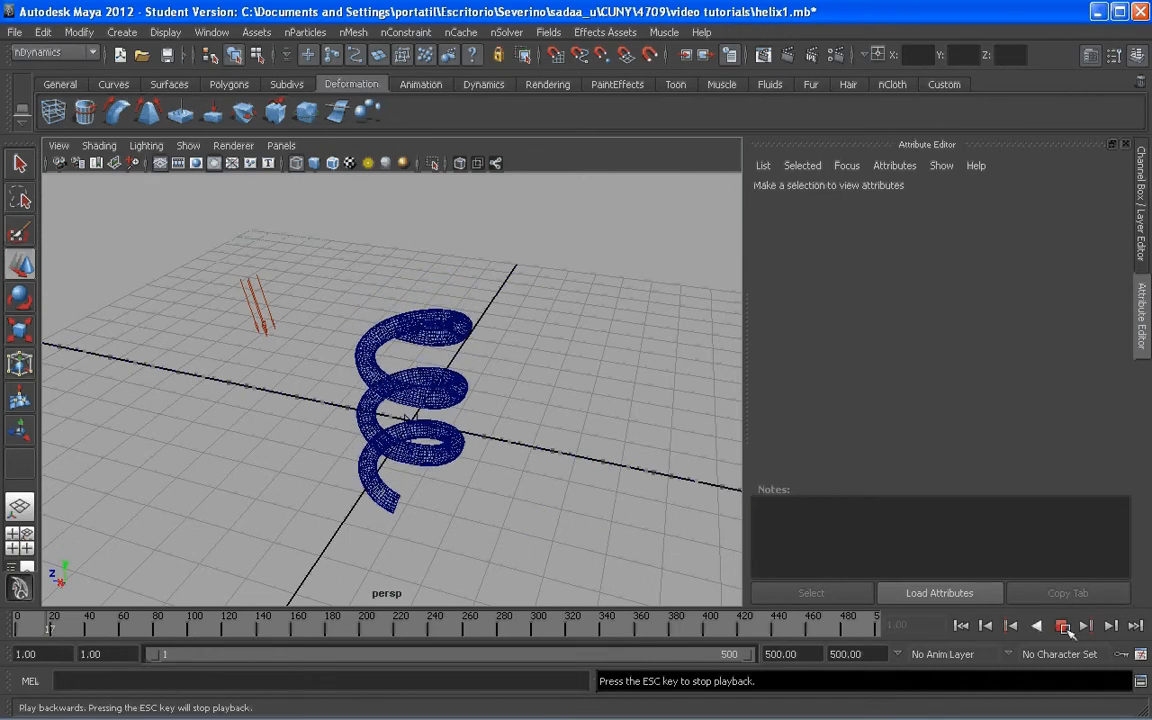
{"action": "left_click", "coordinate": [1062, 627]}
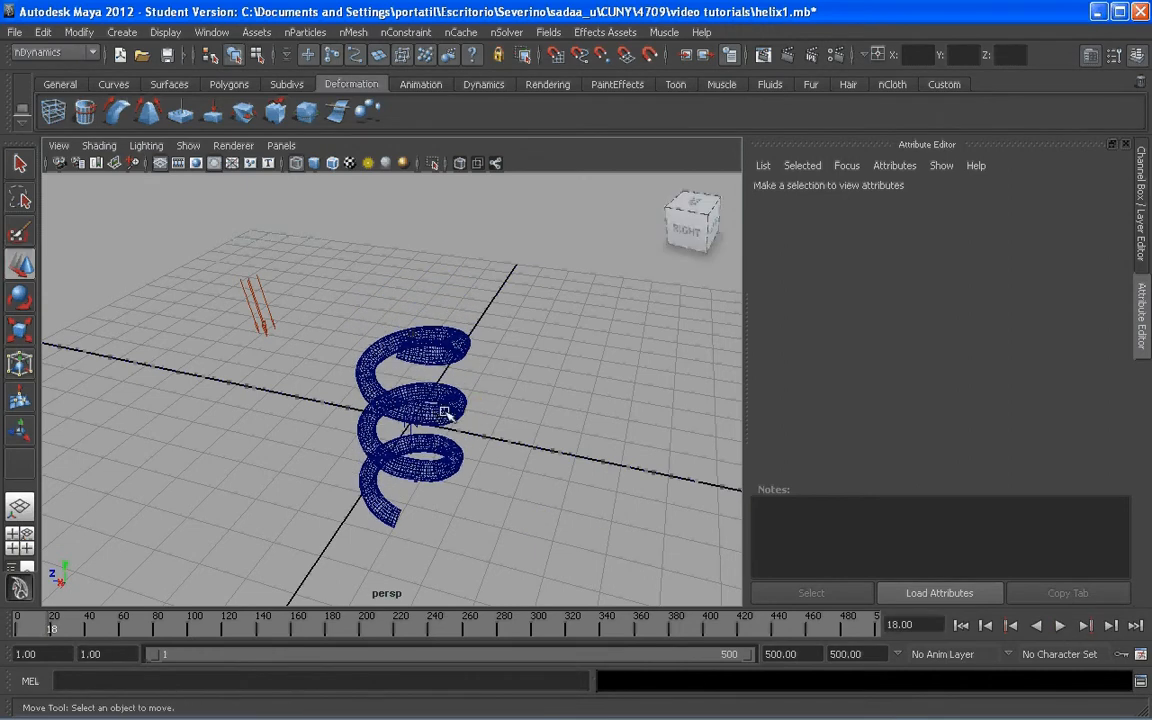
Display the scene with smooth shading and inspect the simulated helix from several sides, especially where it meets the ground plane.
{"action": "left_click_drag", "start_coordinate": [445, 411], "coordinate": [490, 390], "text": "alt"}
{"action": "scroll", "coordinate": [378, 334], "scroll_direction": "up", "scroll_amount": 4}
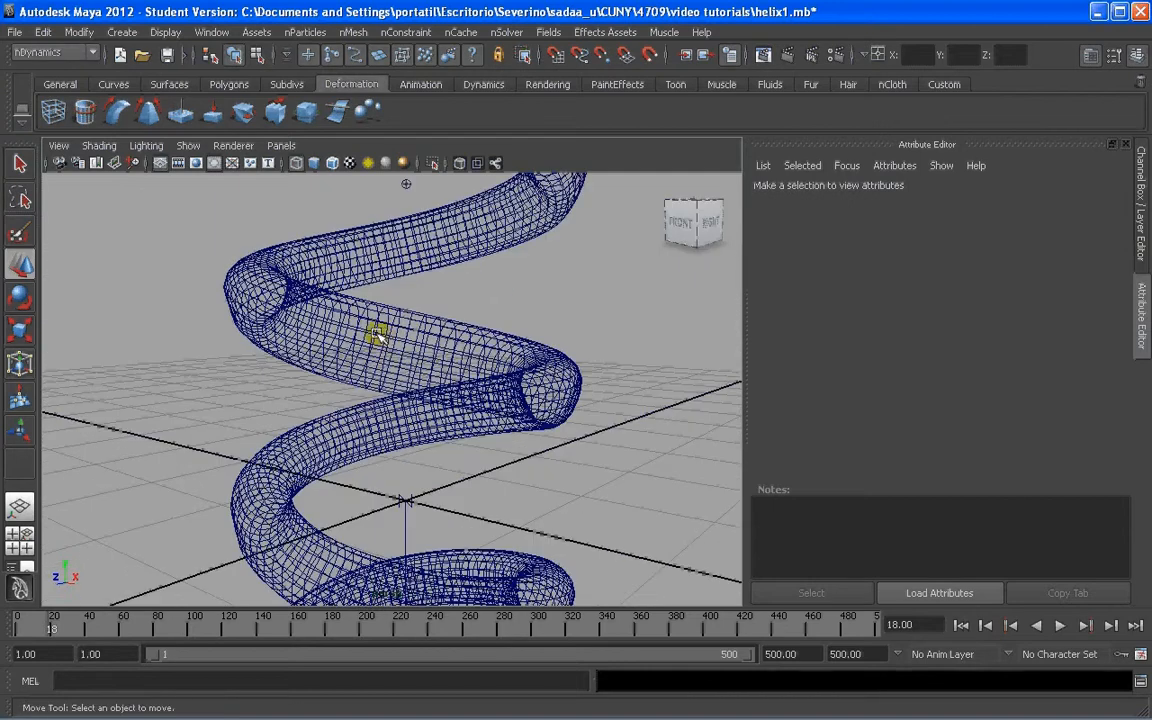
{"action": "key", "text": "5"}
{"action": "left_click_drag", "start_coordinate": [406, 337], "coordinate": [393, 373], "text": "alt"}
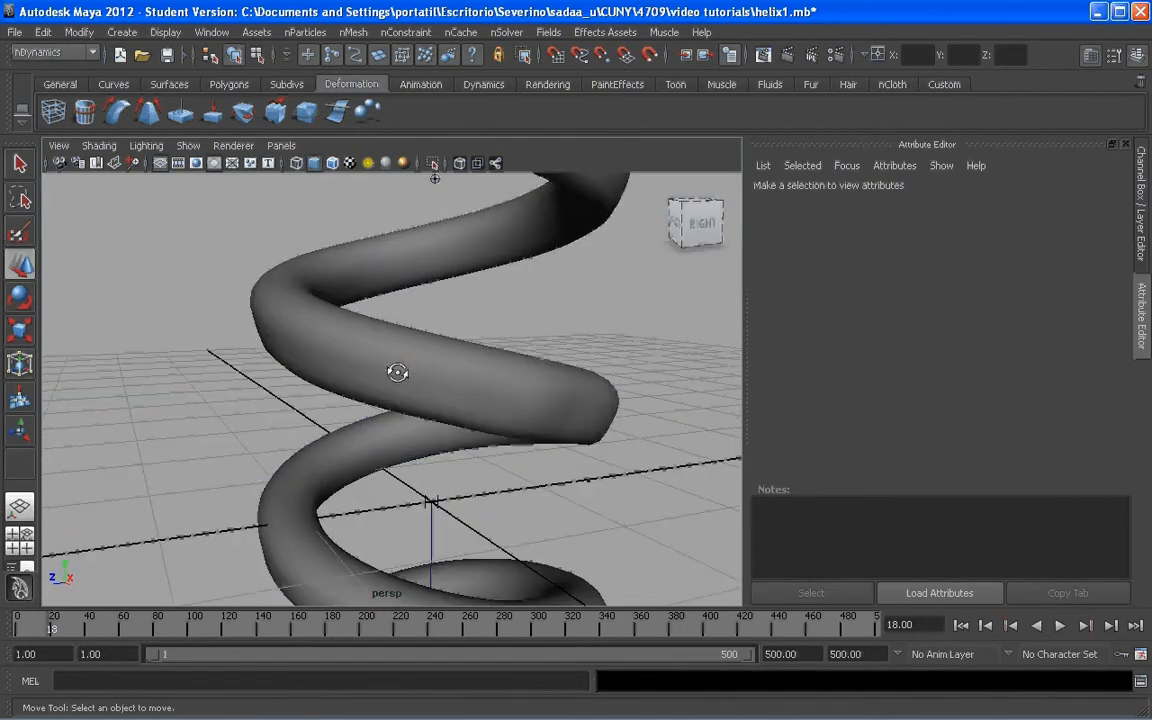
{"action": "left_click", "coordinate": [397, 360]}
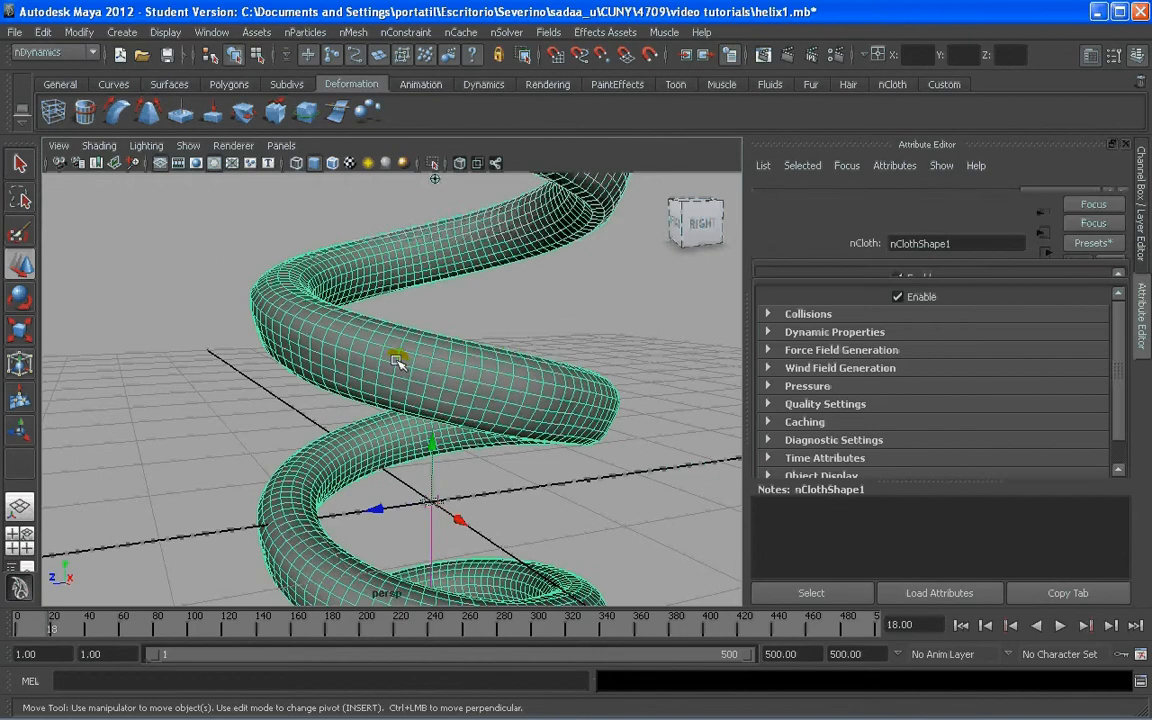
{"action": "left_click_drag", "start_coordinate": [506, 355], "coordinate": [252, 324], "text": "alt"}
{"action": "left_click", "coordinate": [507, 332]}
{"action": "scroll", "coordinate": [329, 390], "scroll_direction": "up", "scroll_amount": 3}
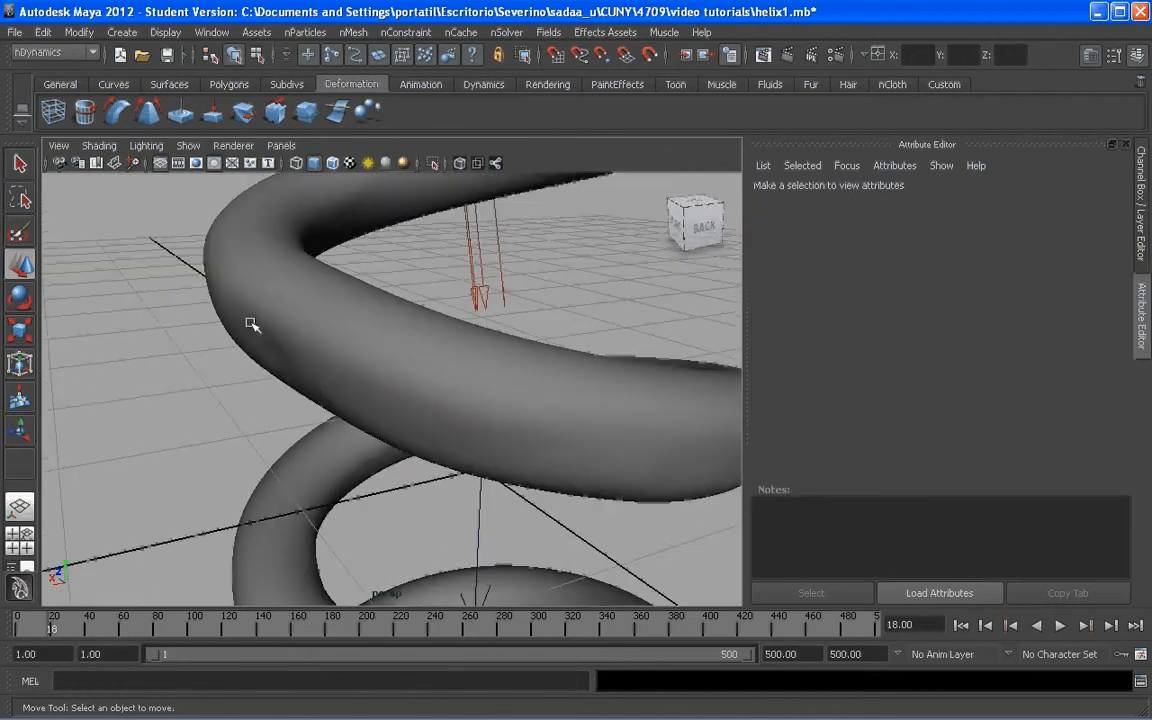
{"action": "left_click_drag", "start_coordinate": [321, 391], "coordinate": [327, 329], "text": "alt"}
{"action": "middle_click_drag", "start_coordinate": [327, 329], "coordinate": [383, 356], "text": "alt"}
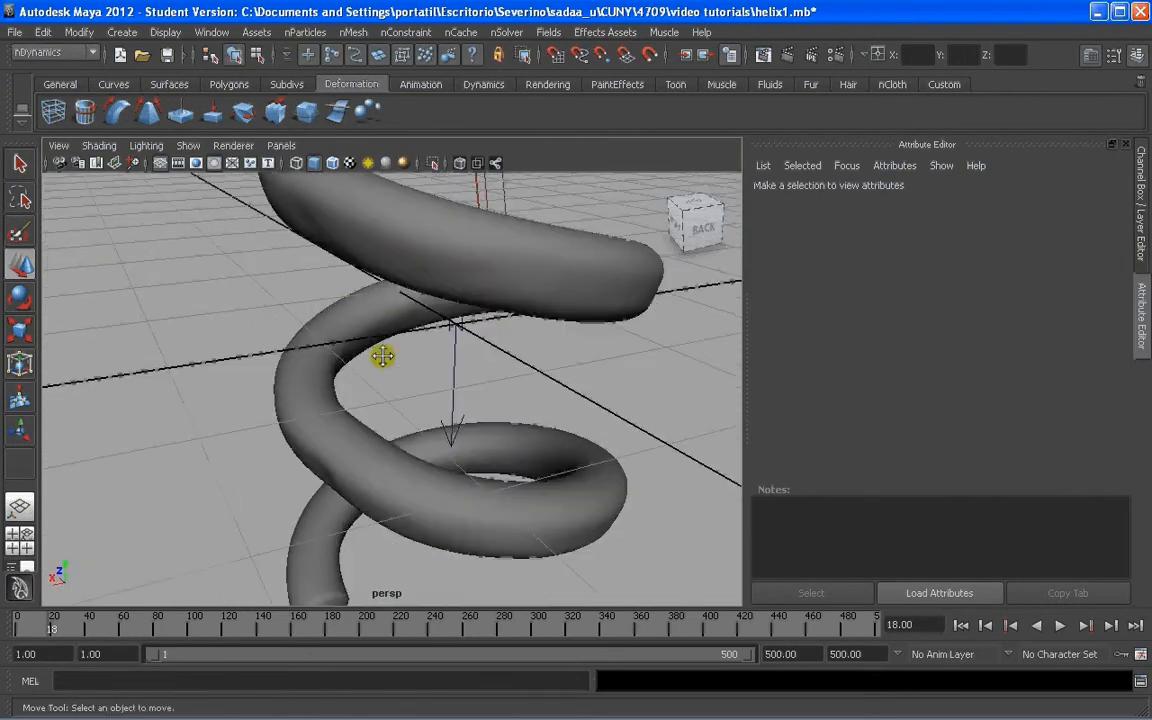
{"action": "right_click_drag", "start_coordinate": [383, 356], "coordinate": [391, 388], "text": "alt"}
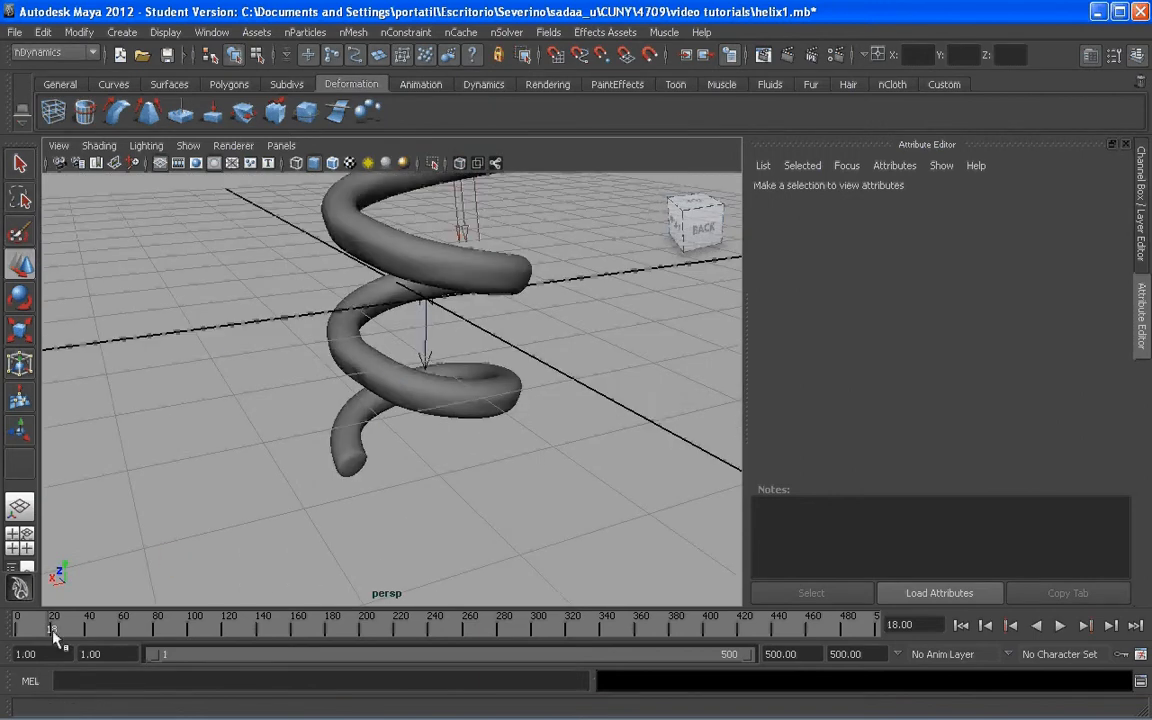
Play the nCloth simulation onward with the whole helix in view and stop it at about frame 24.
{"action": "left_click", "coordinate": [329, 403], "text": "alt"}
{"action": "left_click_drag", "start_coordinate": [329, 403], "coordinate": [380, 442], "text": "alt"}
{"action": "scroll", "coordinate": [465, 363], "scroll_direction": "down", "scroll_amount": 3}
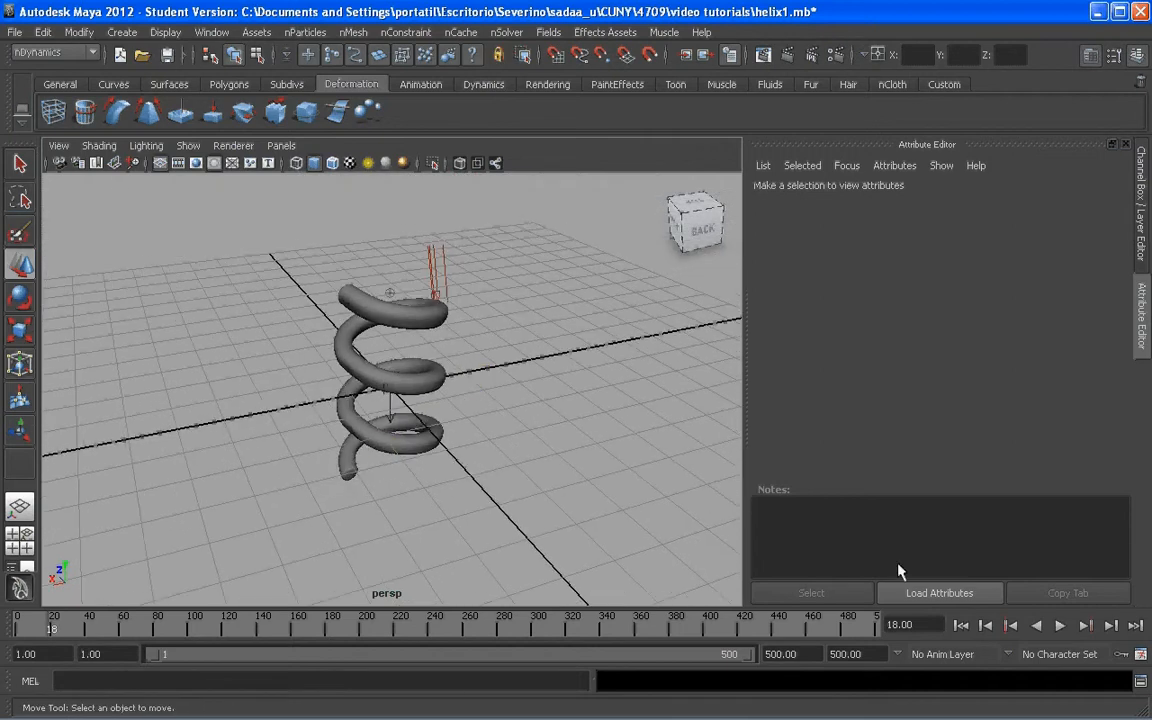
{"action": "left_click", "coordinate": [1060, 625]}
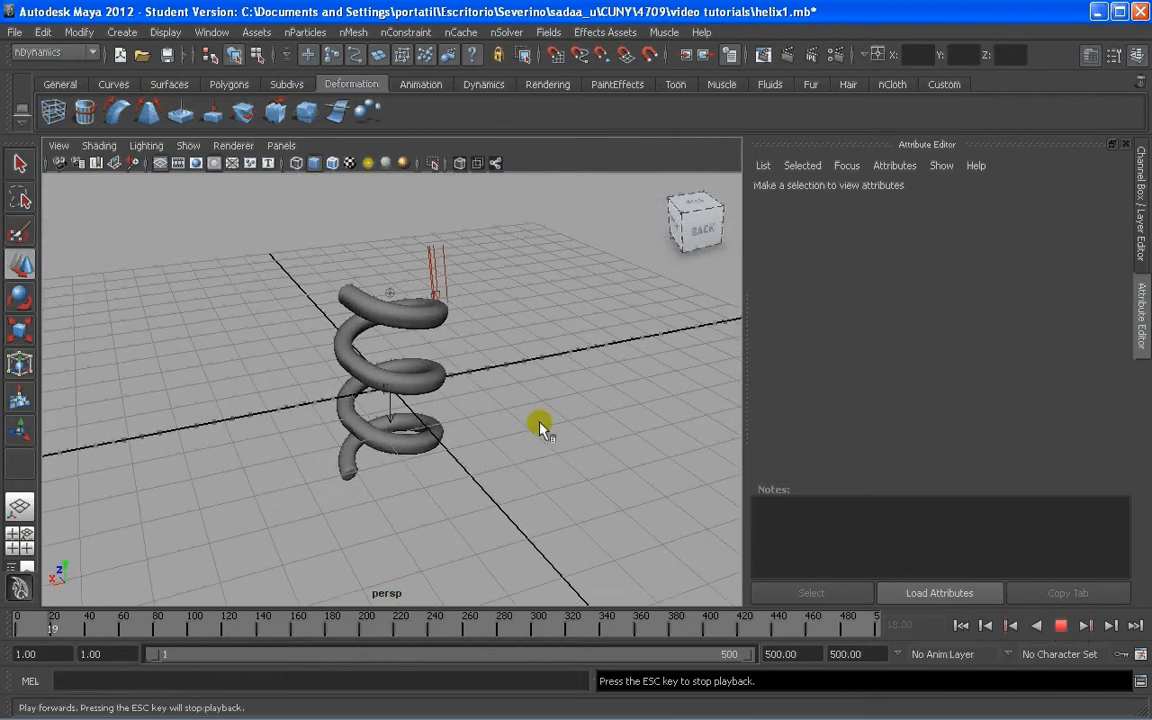
{"action": "left_click", "coordinate": [1061, 627]}
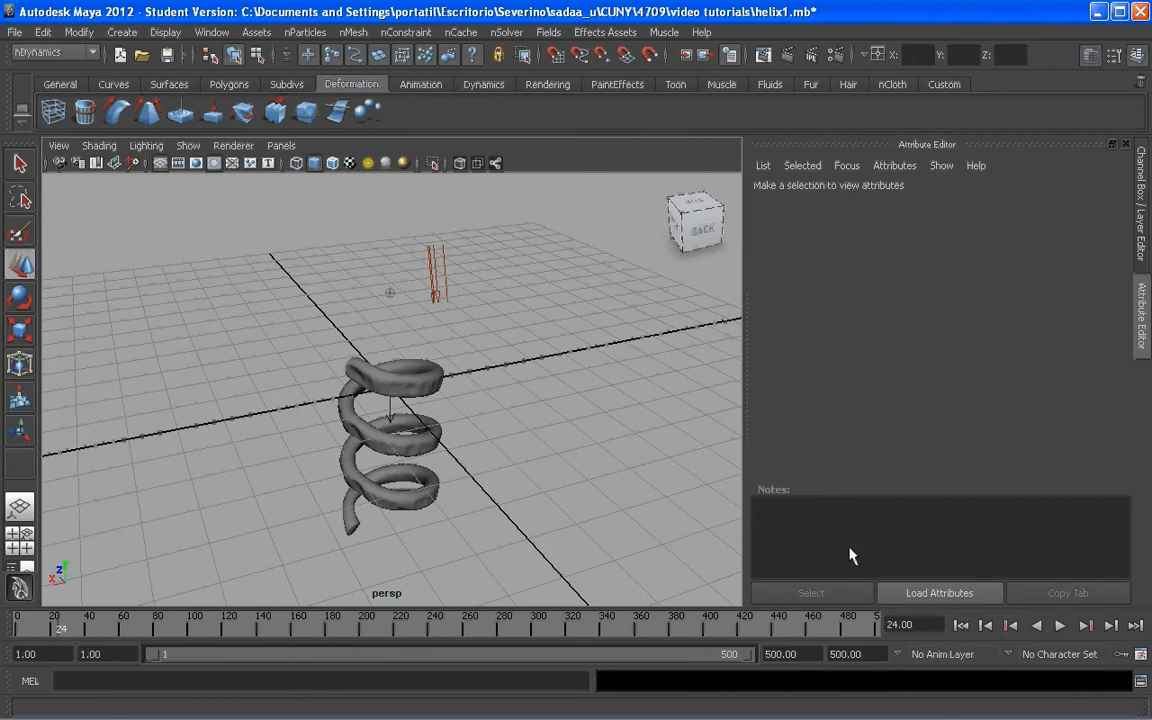
Examine the deformed helix at frame 24 from several angles, up close on the coil surface and then as a whole.
{"action": "left_click_drag", "start_coordinate": [440, 446], "coordinate": [400, 454], "text": "alt"}
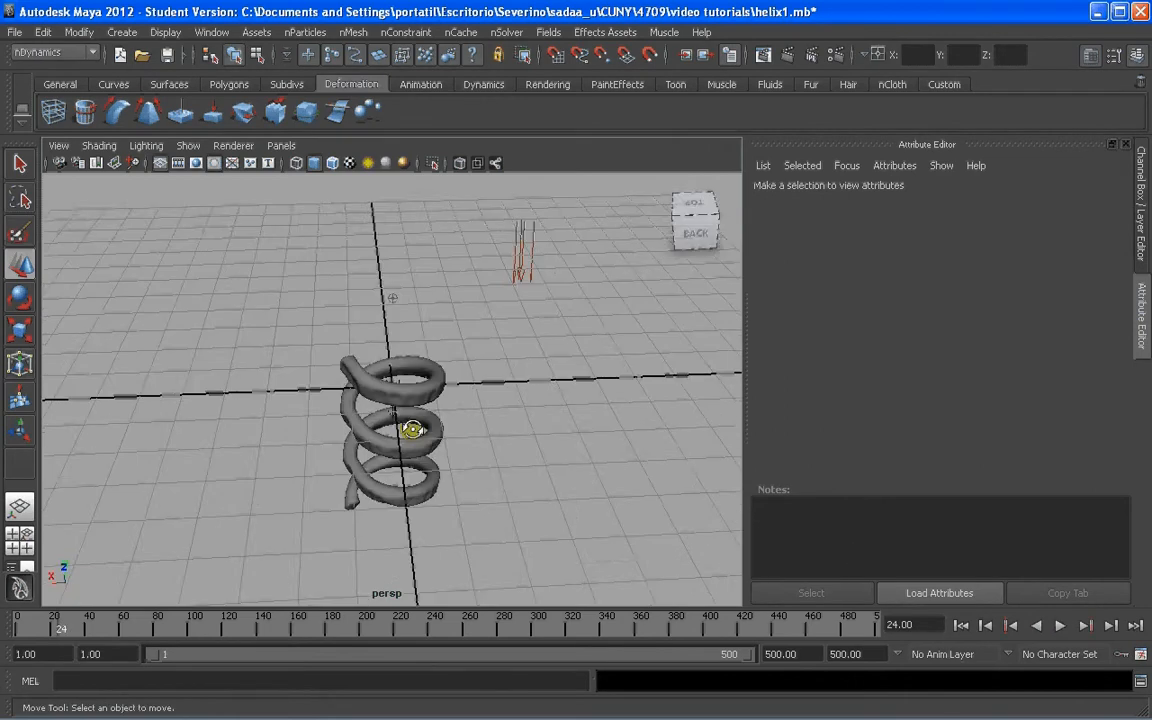
{"action": "scroll", "coordinate": [412, 392], "scroll_direction": "up", "scroll_amount": 5}
{"action": "mouse_move", "coordinate": [412, 392]}
{"action": "left_mouse_down", "text": "alt"}
{"action": "mouse_move", "coordinate": [416, 419]}
{"action": "mouse_move", "coordinate": [450, 386]}
{"action": "mouse_move", "coordinate": [342, 462]}
{"action": "mouse_move", "coordinate": [345, 478]}
{"action": "mouse_move", "coordinate": [321, 478]}
{"action": "mouse_move", "coordinate": [323, 447]}
{"action": "mouse_move", "coordinate": [411, 463]}
{"action": "mouse_move", "coordinate": [473, 364]}
{"action": "mouse_move", "coordinate": [483, 442]}
{"action": "mouse_move", "coordinate": [412, 320]}
{"action": "mouse_move", "coordinate": [401, 419]}
{"action": "mouse_move", "coordinate": [411, 406]}
{"action": "mouse_move", "coordinate": [261, 366]}
{"action": "mouse_move", "coordinate": [188, 381]}
{"action": "mouse_move", "coordinate": [332, 396]}
{"action": "mouse_move", "coordinate": [453, 450]}
{"action": "mouse_move", "coordinate": [410, 413]}
{"action": "left_mouse_up", "text": "alt"}
{"action": "scroll", "coordinate": [386, 411], "scroll_direction": "up", "scroll_amount": 2}
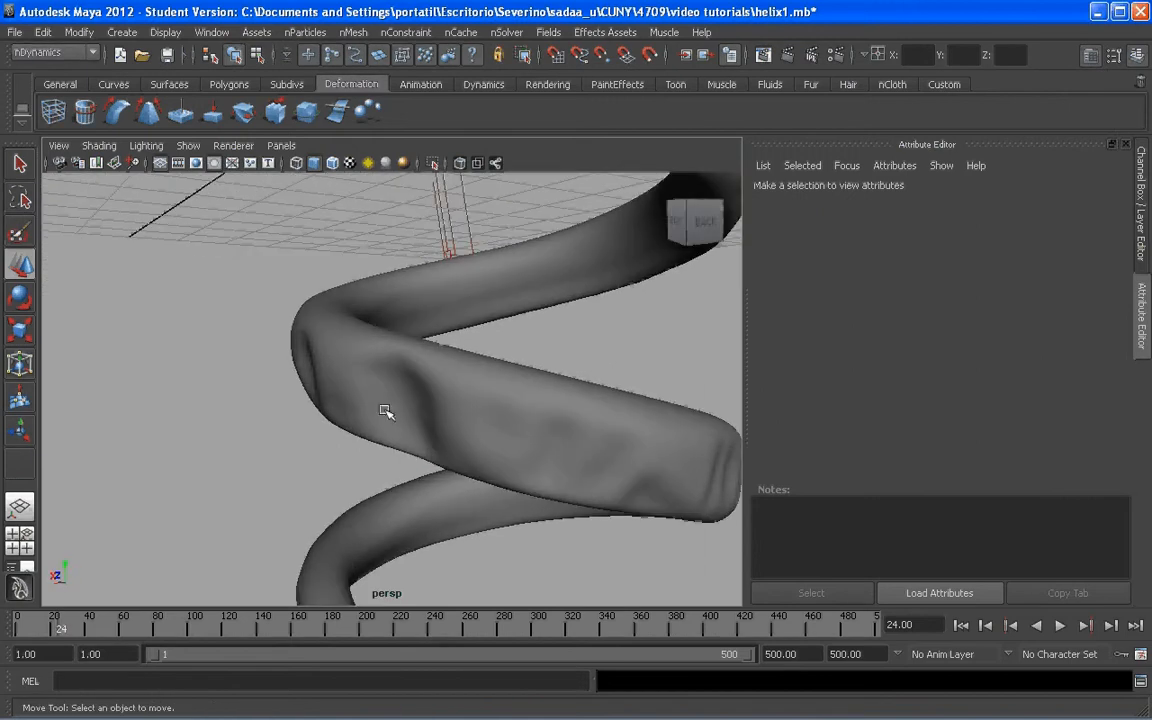
{"action": "scroll", "coordinate": [540, 450], "scroll_direction": "up", "scroll_amount": 2}
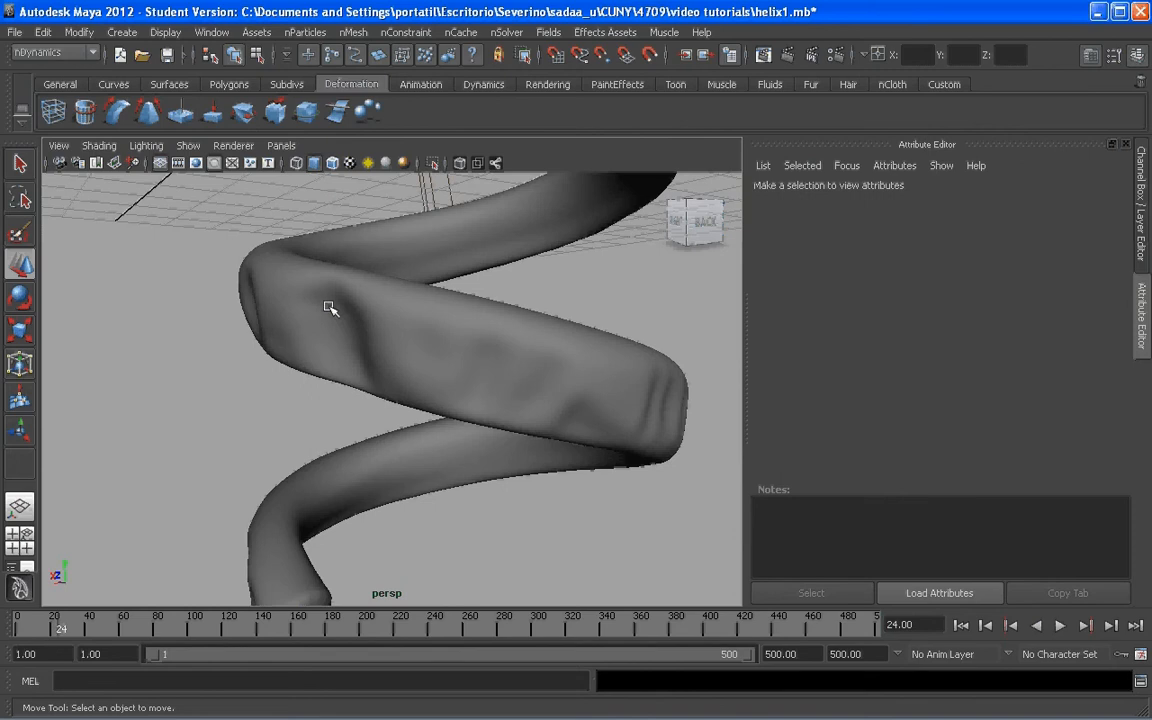
{"action": "mouse_move", "coordinate": [536, 382]}
{"action": "left_mouse_down", "text": "alt"}
{"action": "mouse_move", "coordinate": [499, 386]}
{"action": "mouse_move", "coordinate": [553, 371]}
{"action": "left_mouse_up", "text": "alt"}
{"action": "scroll", "coordinate": [499, 386], "scroll_direction": "down", "scroll_amount": 4}
{"action": "middle_click_drag", "start_coordinate": [553, 371], "coordinate": [550, 430], "text": "alt"}
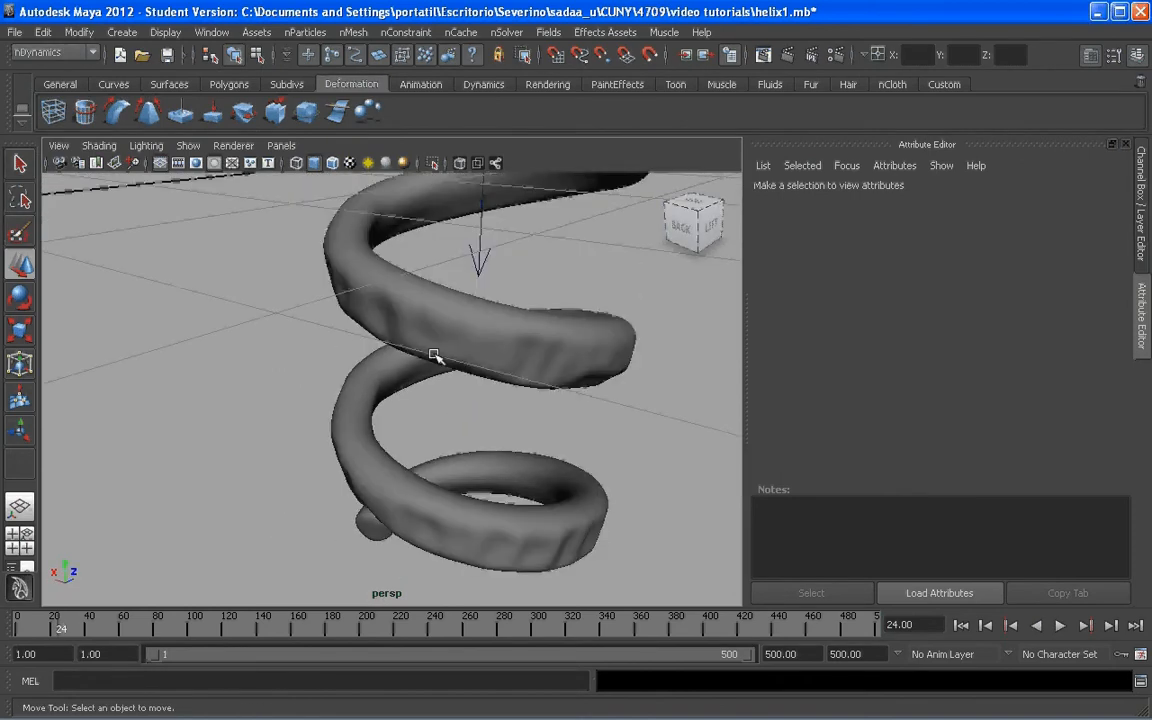
{"action": "left_click_drag", "start_coordinate": [396, 293], "coordinate": [476, 309], "text": "alt"}
{"action": "middle_click_drag", "start_coordinate": [410, 278], "coordinate": [419, 350], "text": "alt"}
{"action": "left_click_drag", "start_coordinate": [419, 348], "coordinate": [499, 465], "text": "alt"}
{"action": "middle_click_drag", "start_coordinate": [465, 508], "coordinate": [473, 378], "text": "alt"}
{"action": "left_click_drag", "start_coordinate": [485, 376], "coordinate": [491, 275], "text": "alt"}
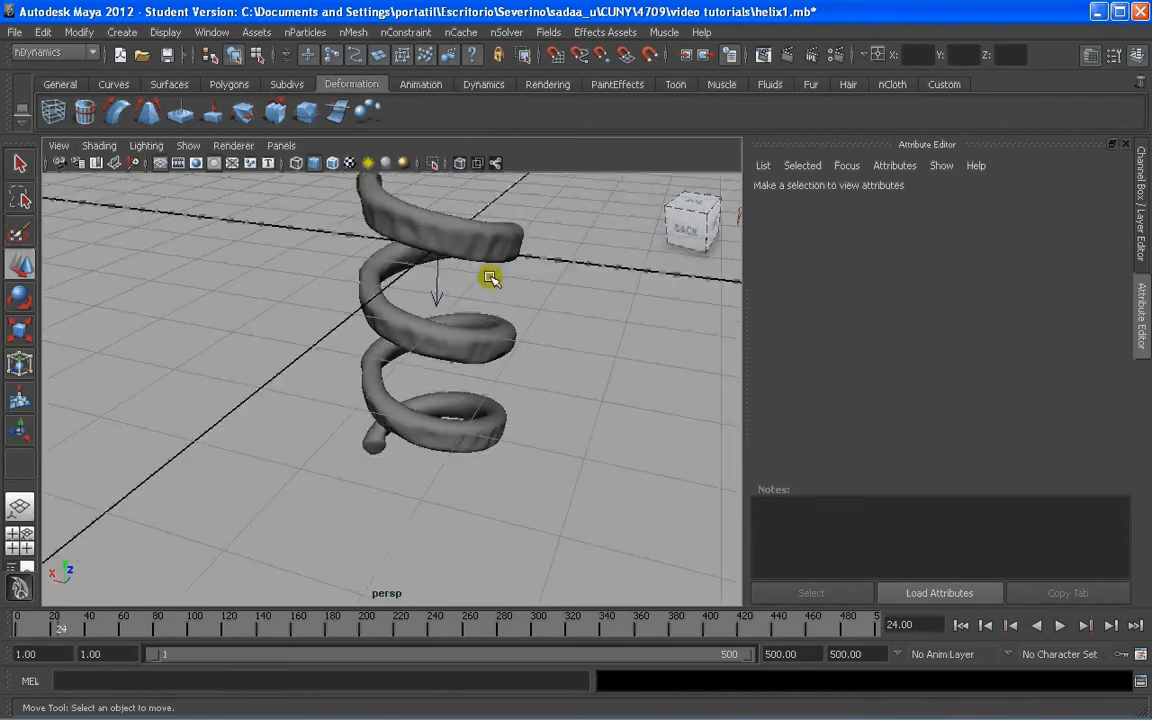
Continue the nCloth simulation to about frame 36 and inspect the fallen helix's coils up close.
{"action": "left_click", "coordinate": [1061, 627]}
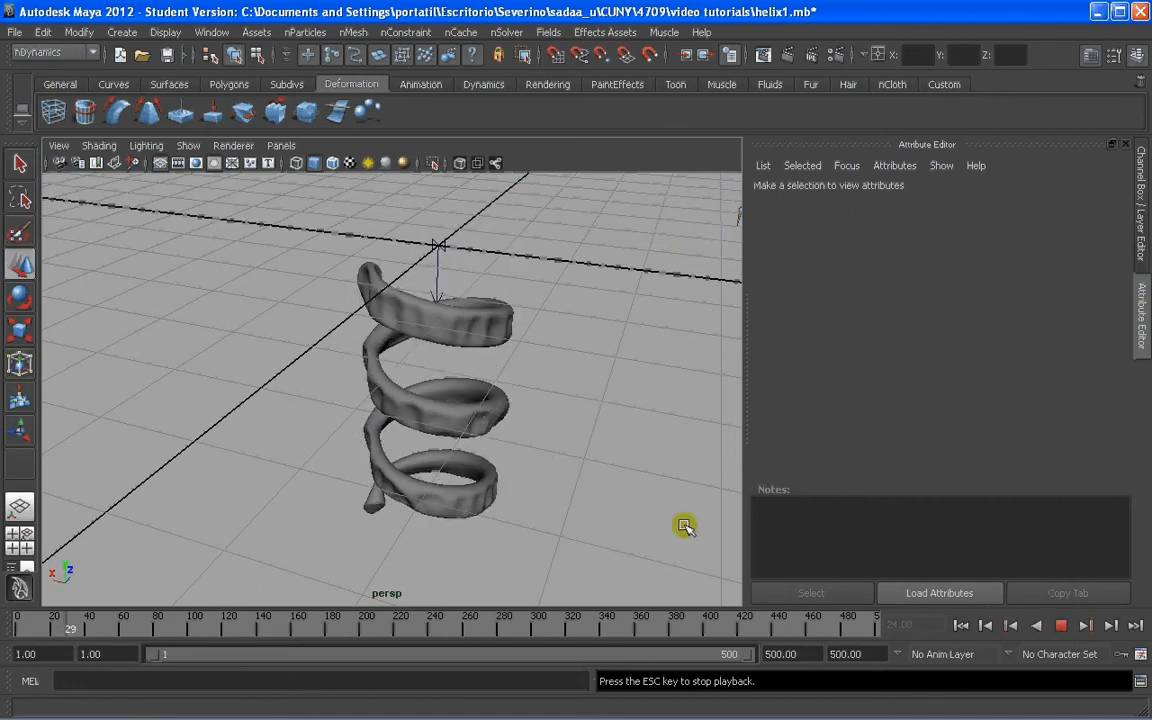
{"action": "left_click", "coordinate": [1063, 627]}
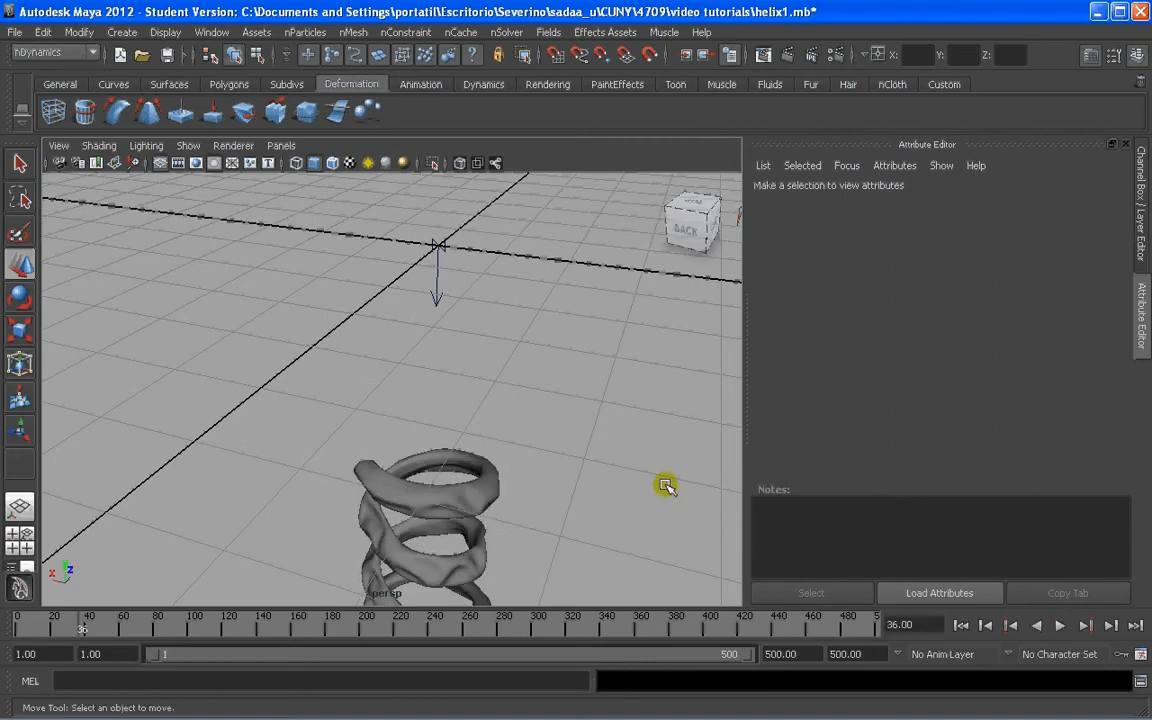
{"action": "left_click_drag", "start_coordinate": [458, 489], "coordinate": [528, 406], "text": "alt"}
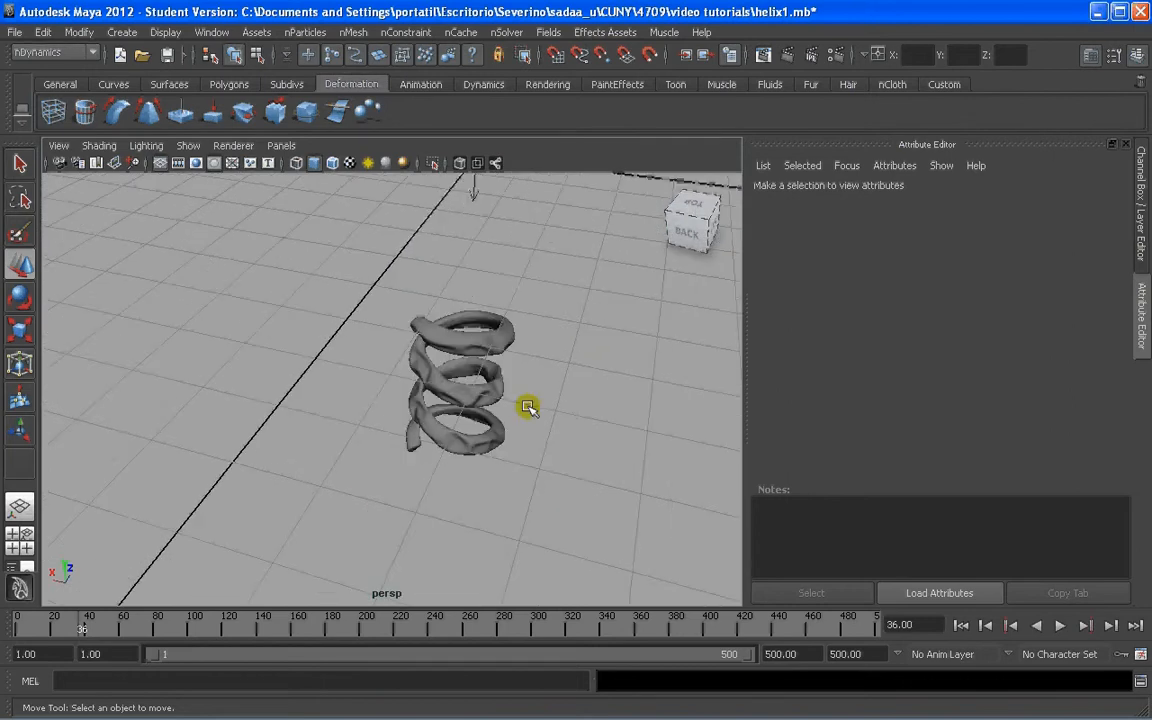
{"action": "scroll", "coordinate": [528, 406], "scroll_direction": "up", "scroll_amount": 6}
{"action": "middle_click_drag", "start_coordinate": [537, 358], "coordinate": [450, 352], "text": "alt"}
{"action": "scroll", "coordinate": [476, 355], "scroll_direction": "down", "scroll_amount": 2}
{"action": "scroll", "coordinate": [479, 353], "scroll_direction": "down", "scroll_amount": 3}
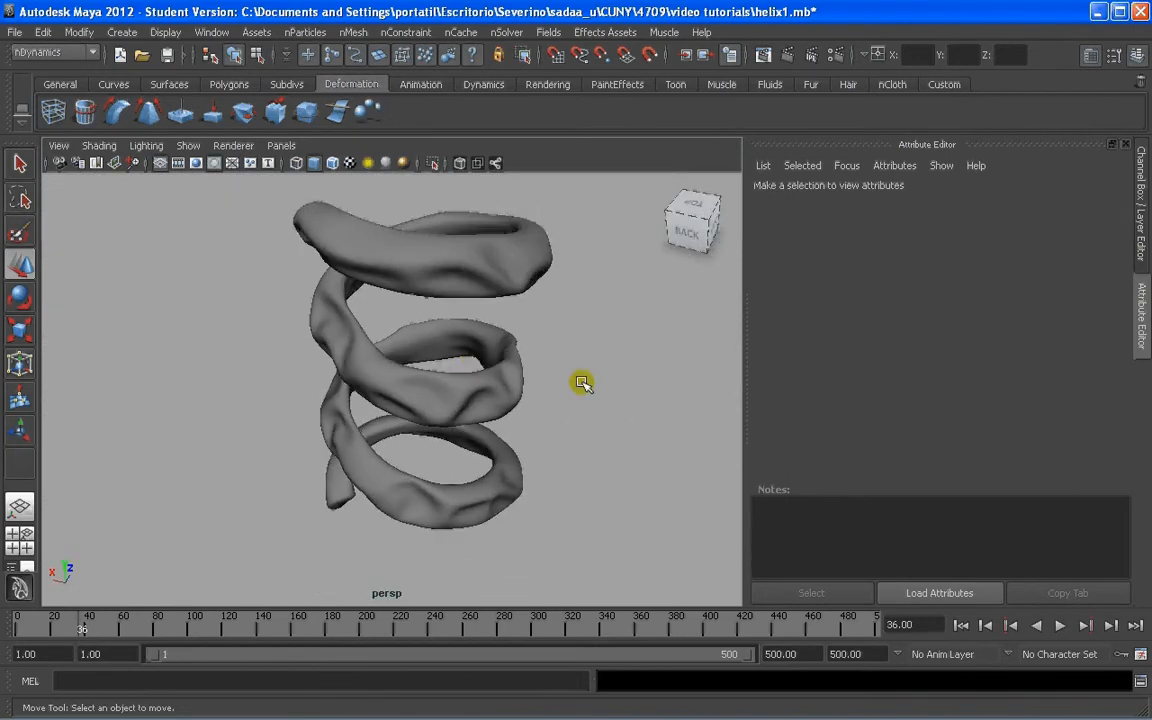
{"action": "scroll", "coordinate": [154, 443], "scroll_direction": "down", "scroll_amount": 4}
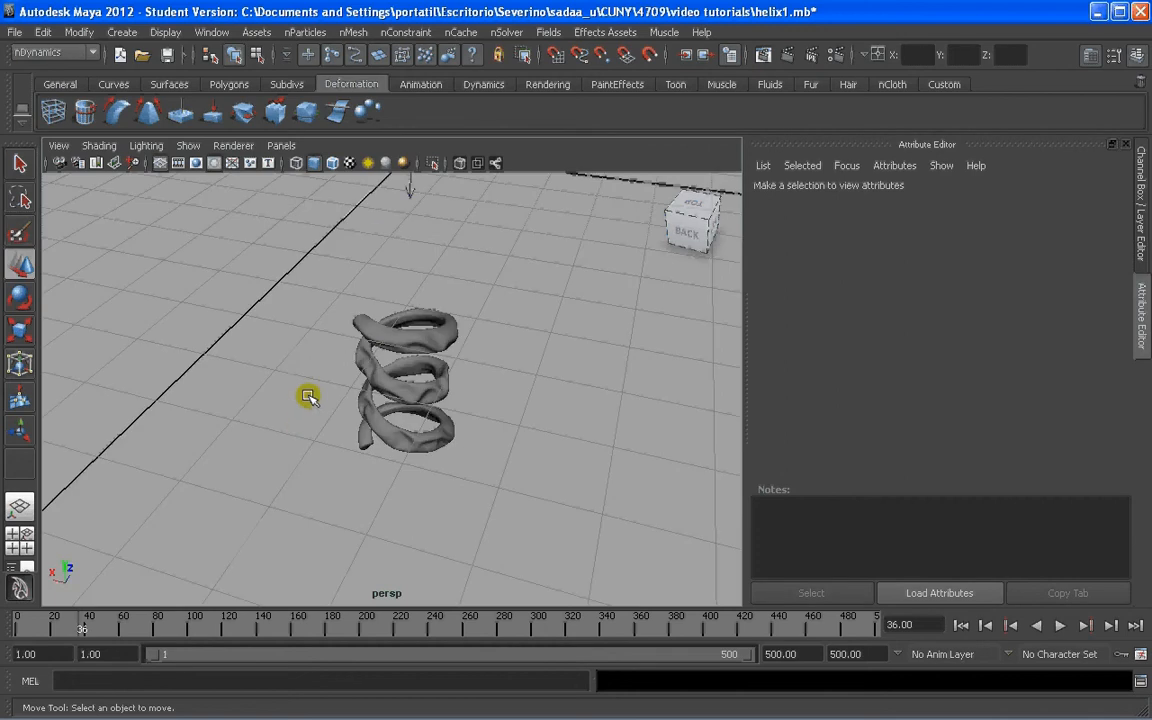
Unhide all hidden objects, including the ground plane pPlane1, and return to the single perspective view.
{"action": "scroll", "coordinate": [237, 337], "scroll_direction": "down", "scroll_amount": 4}
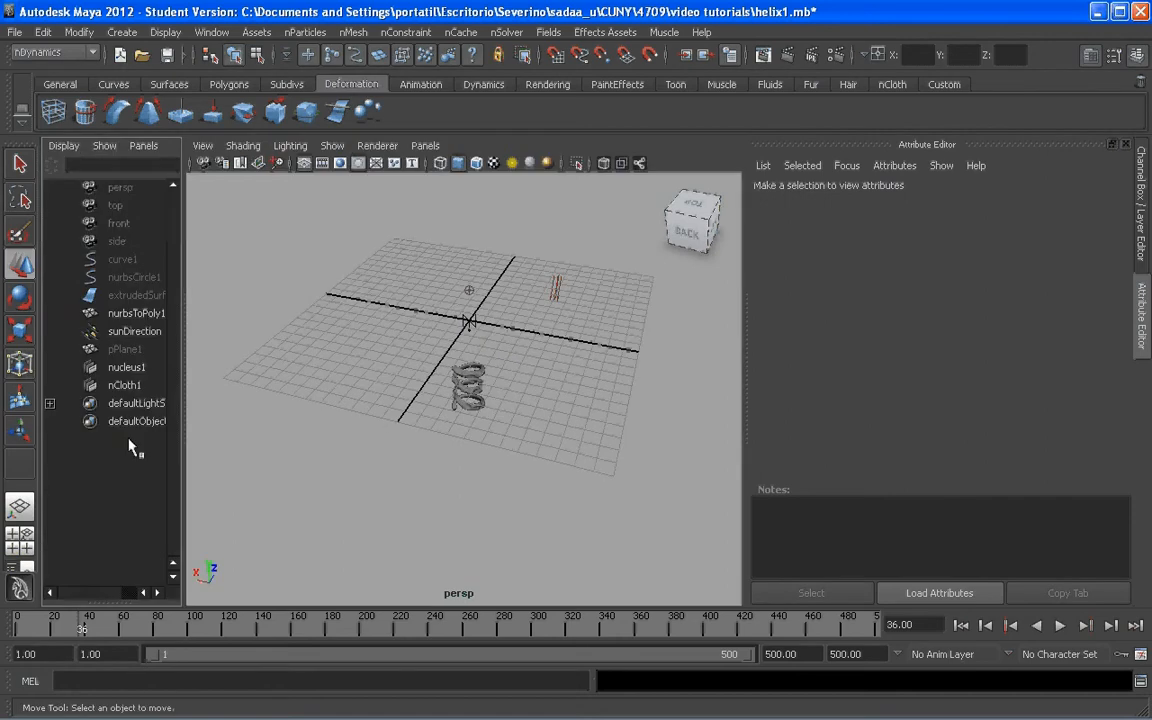
{"action": "left_click", "coordinate": [124, 350]}
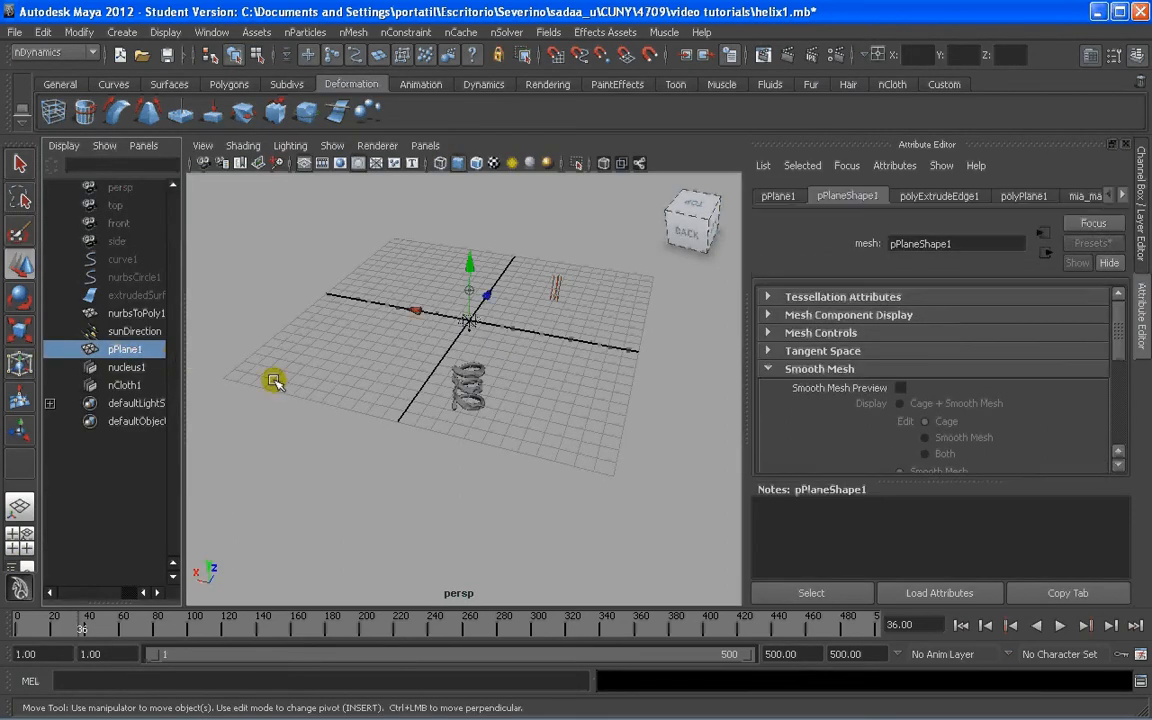
{"action": "key", "text": "shift+h"}
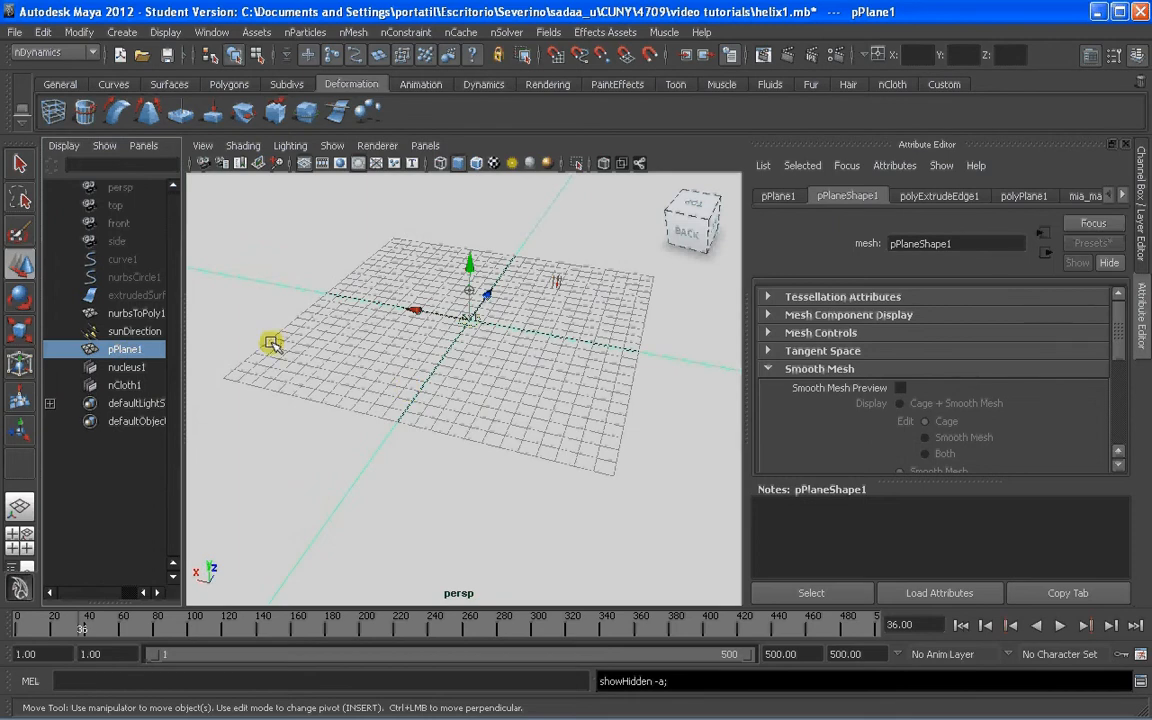
{"action": "key", "text": "space"}
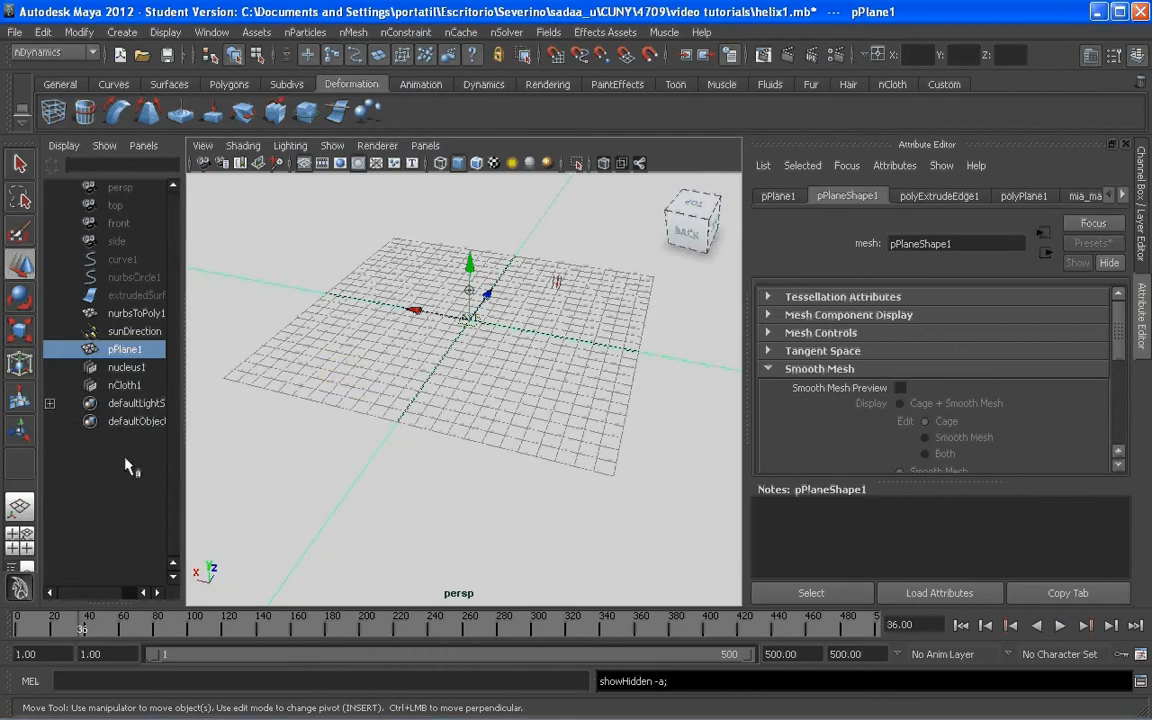
{"action": "left_click", "coordinate": [19, 506]}
Lower the ground plane along the Y axis until it sits at the base of the fallen helix.
{"action": "left_click_drag", "start_coordinate": [398, 422], "coordinate": [425, 430], "text": "alt"}
{"action": "scroll", "coordinate": [496, 414], "scroll_direction": "down", "scroll_amount": 10}
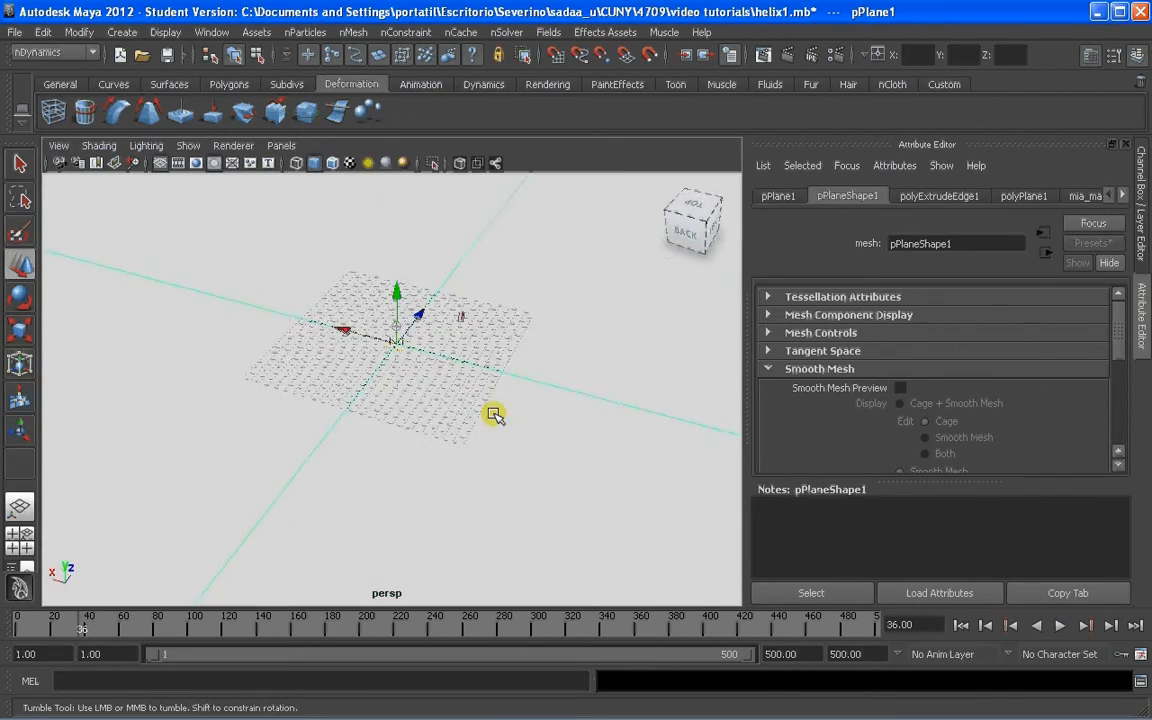
{"action": "left_click_drag", "start_coordinate": [411, 386], "coordinate": [220, 190], "text": "alt"}
{"action": "left_click", "coordinate": [404, 213]}
{"action": "scroll", "coordinate": [399, 398], "scroll_direction": "up", "scroll_amount": 3}
Frame the helix within the 1280 x 720 resolution gate, render frame 36 with mental ray, and close the render view.
{"action": "left_click", "coordinate": [203, 164]}
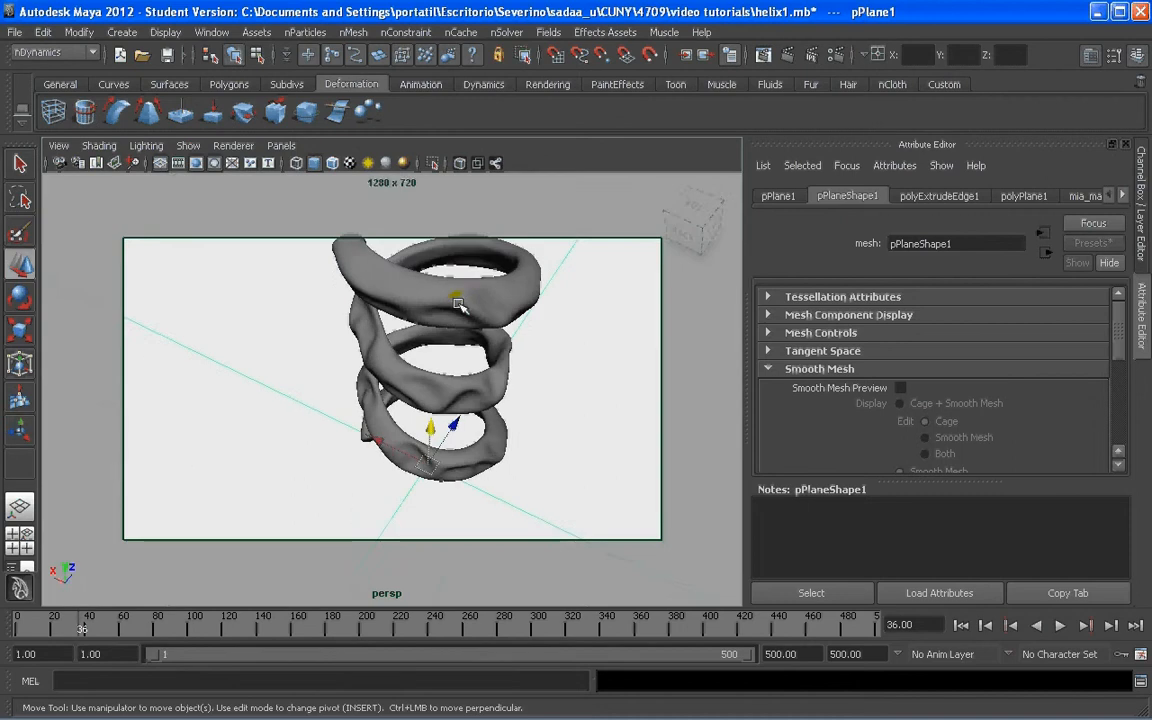
{"action": "scroll", "coordinate": [331, 352], "scroll_direction": "down", "scroll_amount": 4}
{"action": "left_click_drag", "start_coordinate": [331, 352], "coordinate": [527, 347], "text": "alt"}
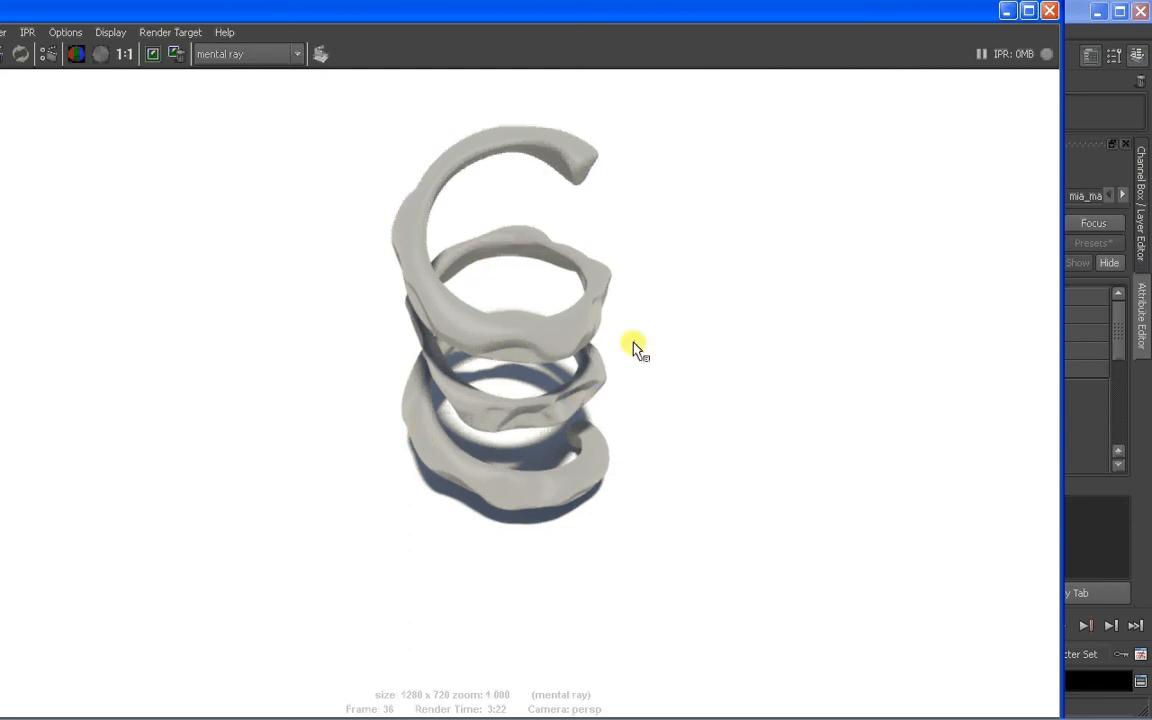
{"action": "left_click", "coordinate": [1049, 11]}
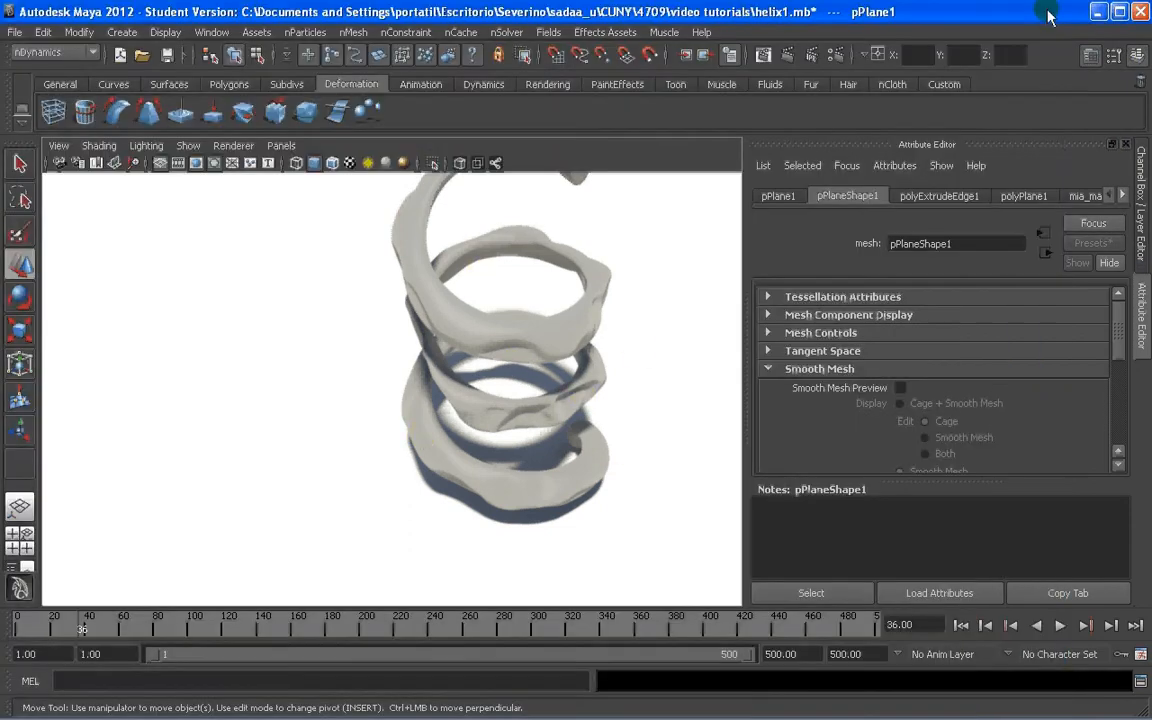
Rewind the simulation to frame 1 and bring the whole undeformed helix into view.
{"action": "left_click", "coordinate": [961, 625]}
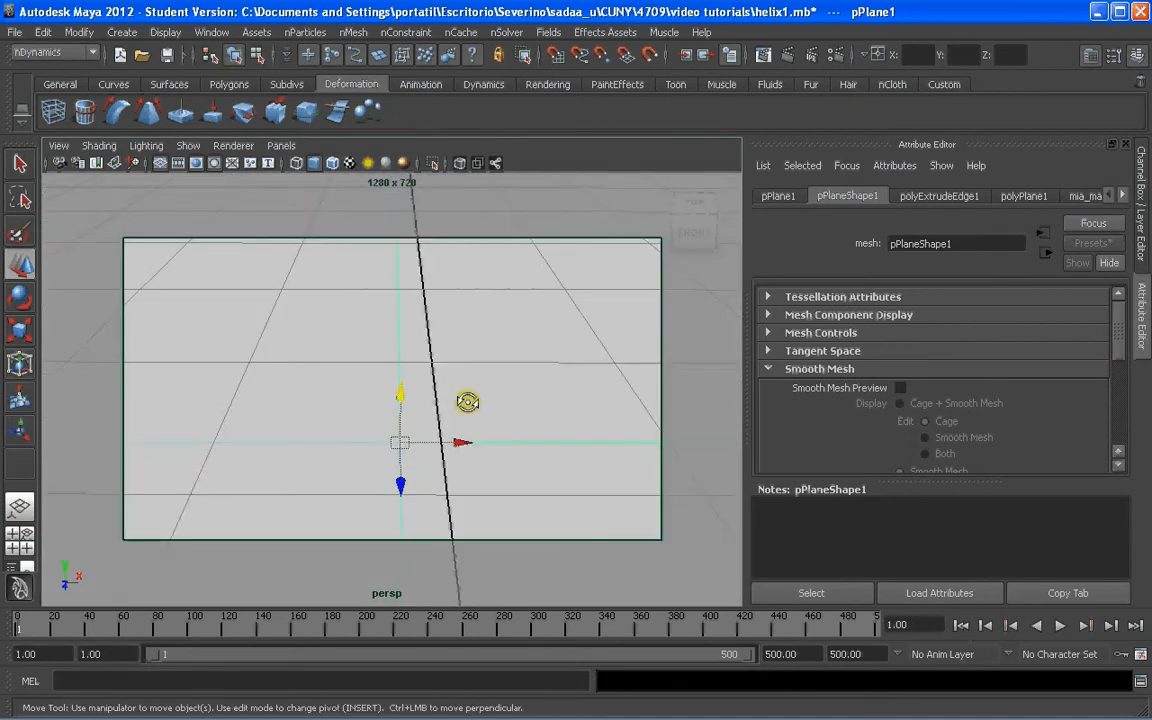
{"action": "left_click_drag", "start_coordinate": [467, 401], "coordinate": [442, 368], "text": "alt"}
{"action": "left_click", "coordinate": [481, 378], "text": "alt"}
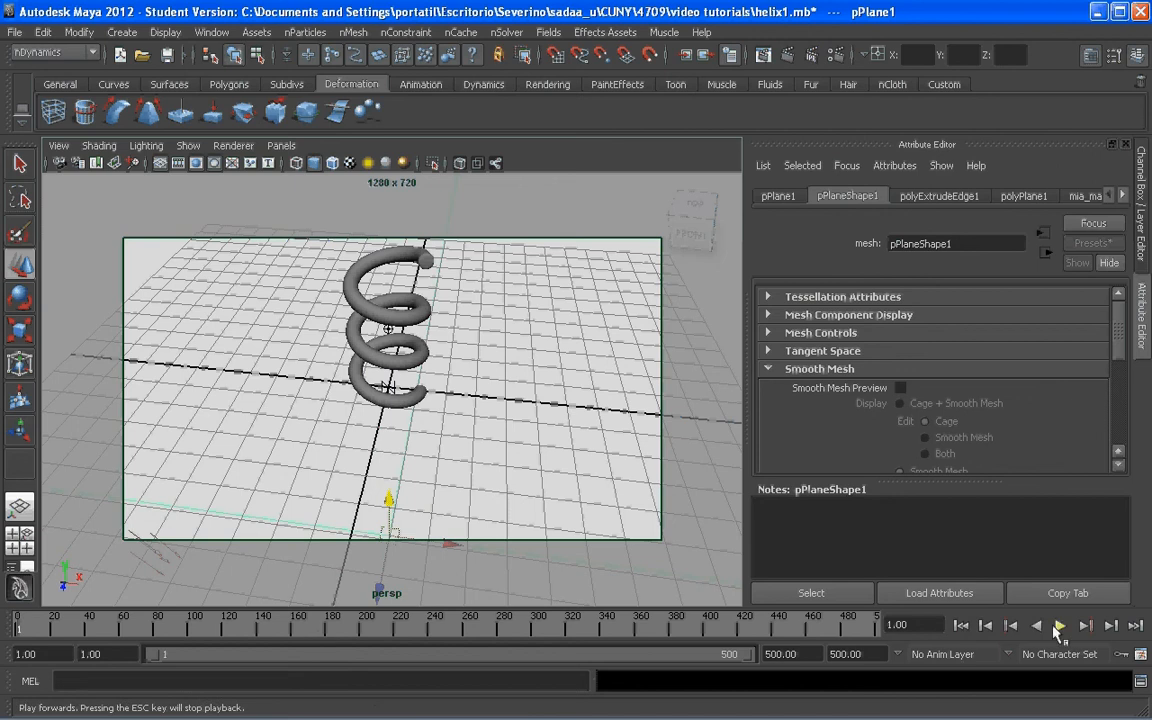
{"action": "left_click", "coordinate": [432, 311]}
{"action": "left_click", "coordinate": [388, 292]}
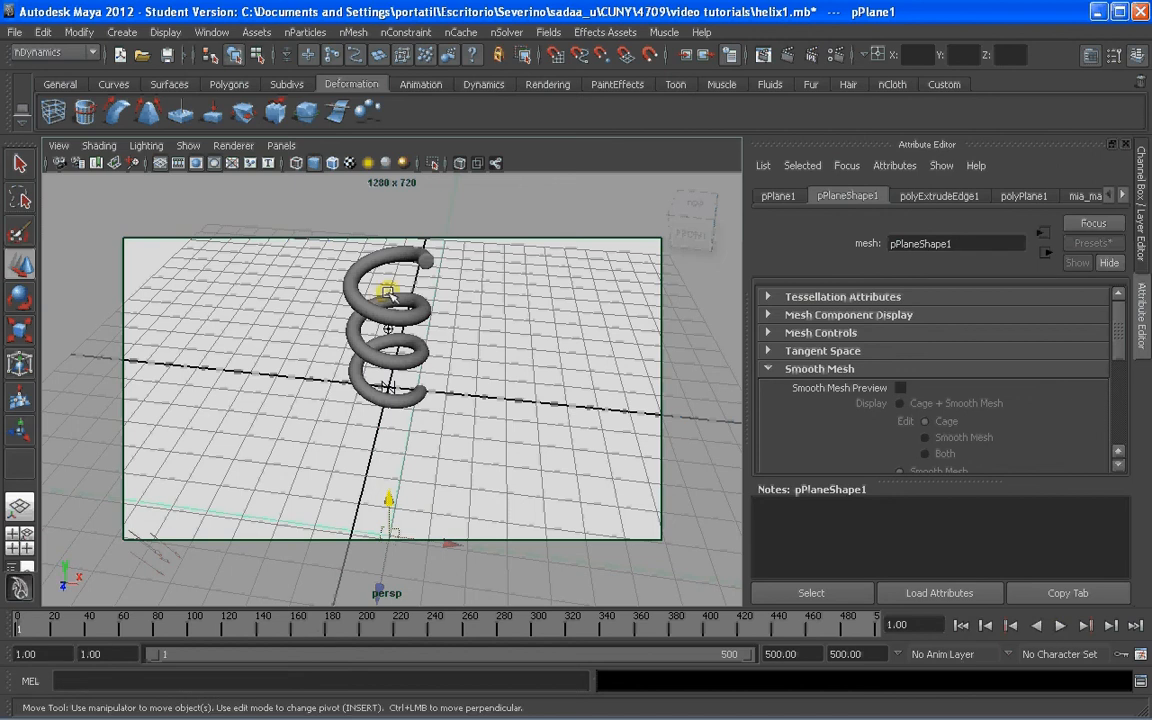
{"action": "left_click", "coordinate": [514, 460]}
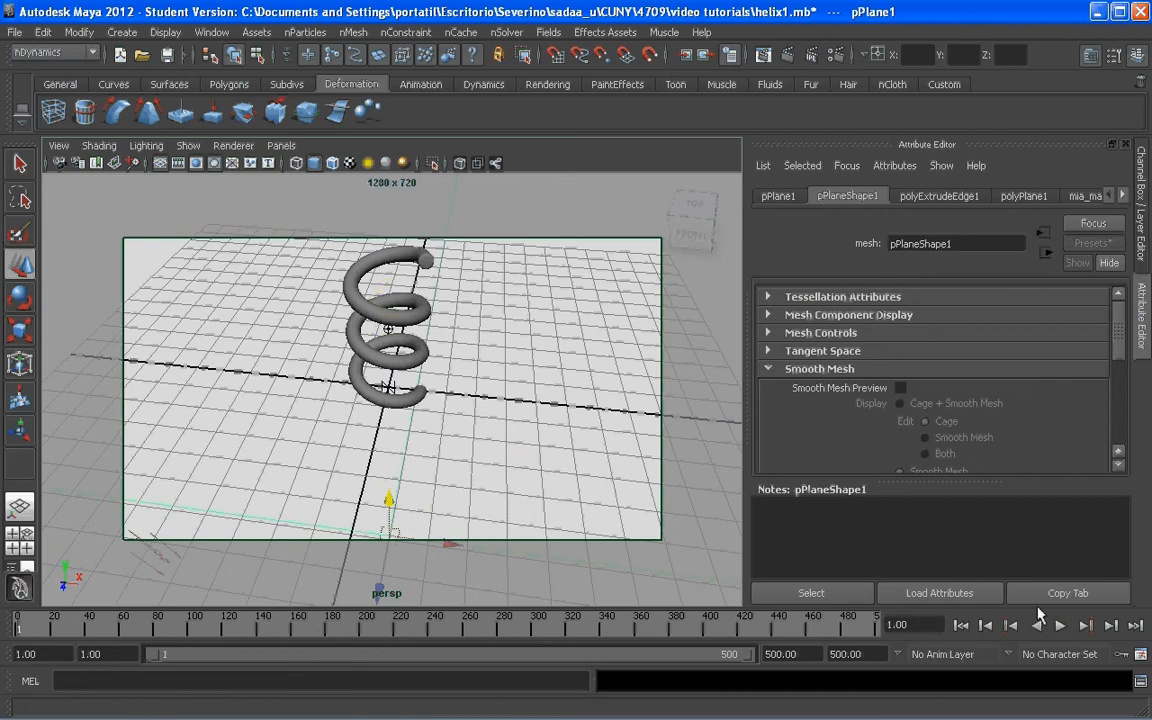
{"action": "left_click", "coordinate": [440, 270]}
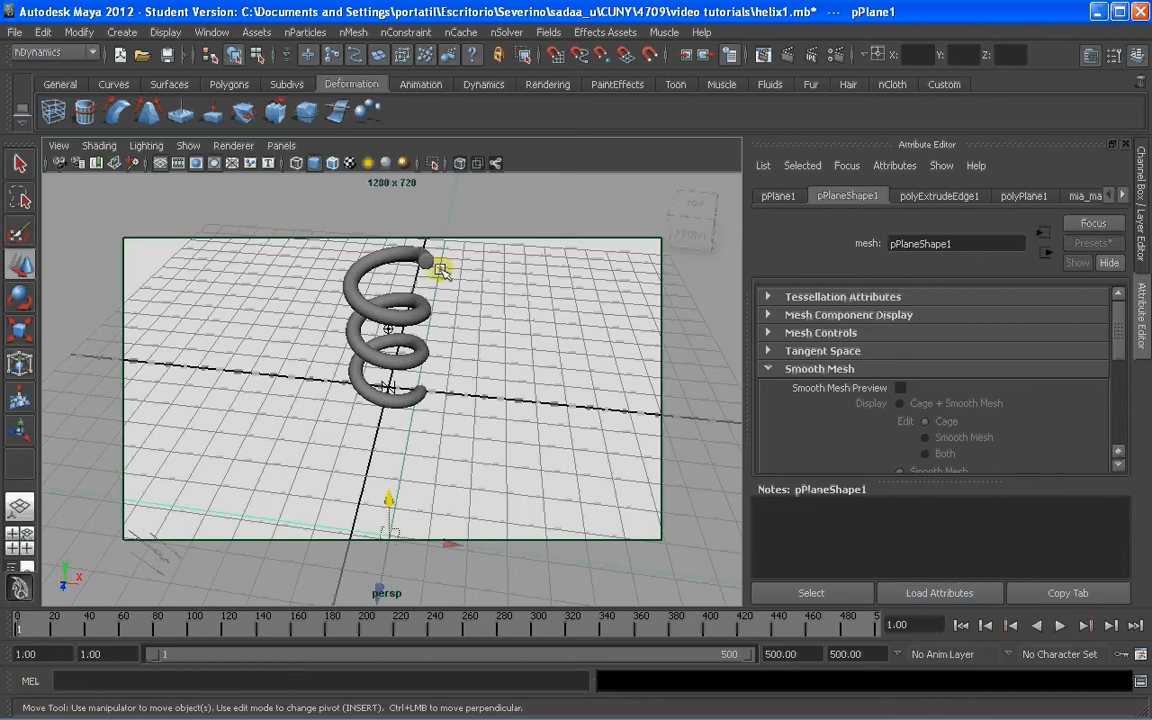